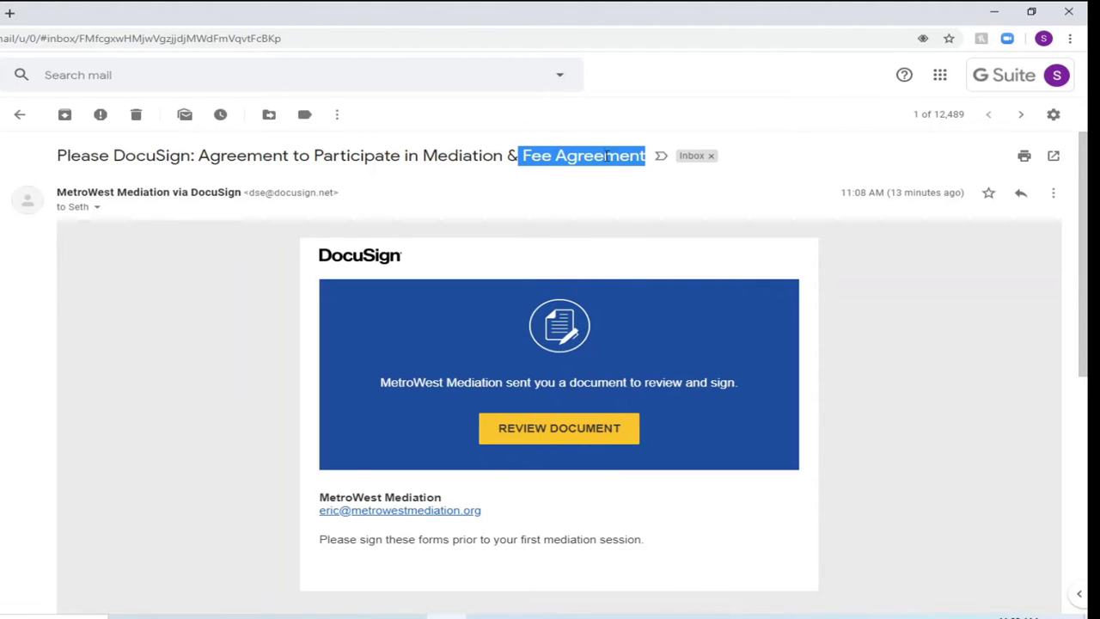
# - Open the mediation agreement from the email's REVIEW DOCUMENT link and accept electronic records and signatures
pyautogui.click(596, 431)
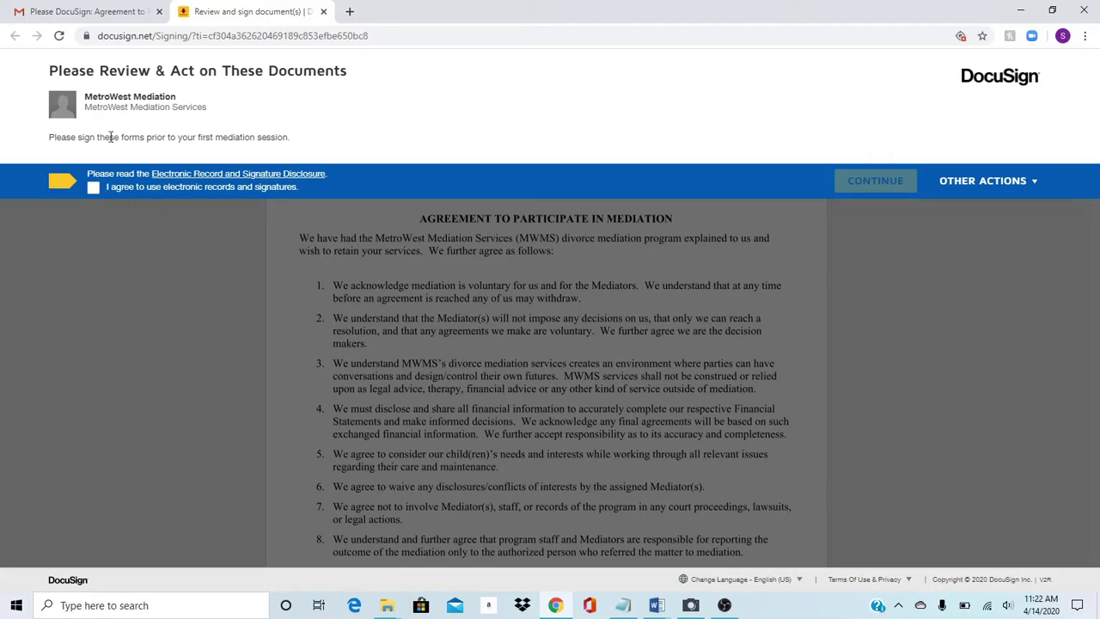
pyautogui.click(92, 188)
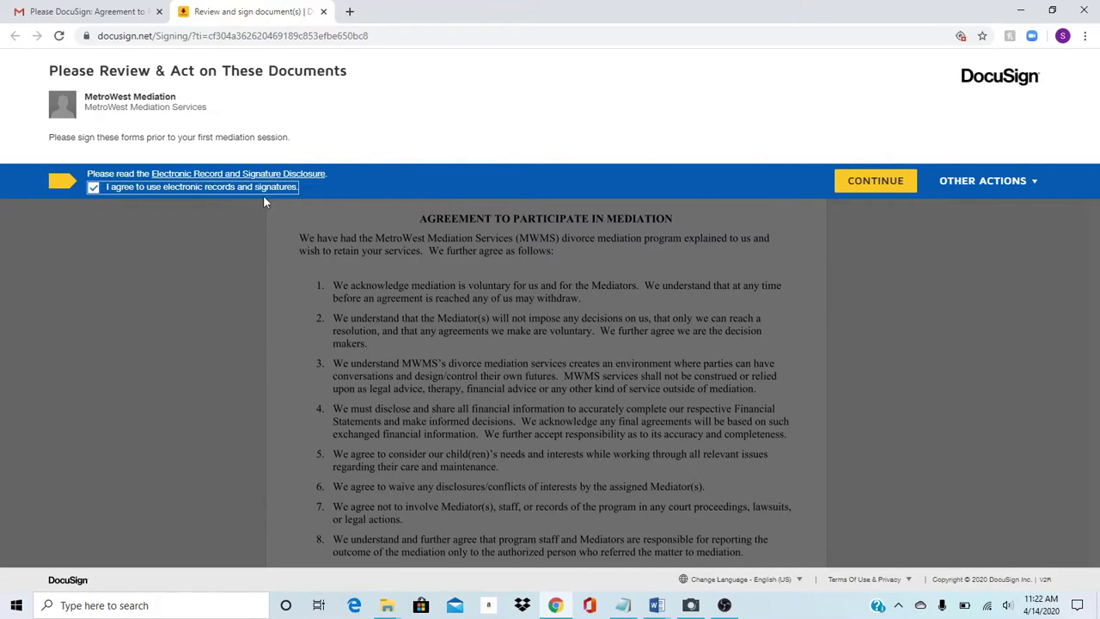
# - Continue into the agreement and jump to the first required signature field in the signature block
pyautogui.click(890, 176)
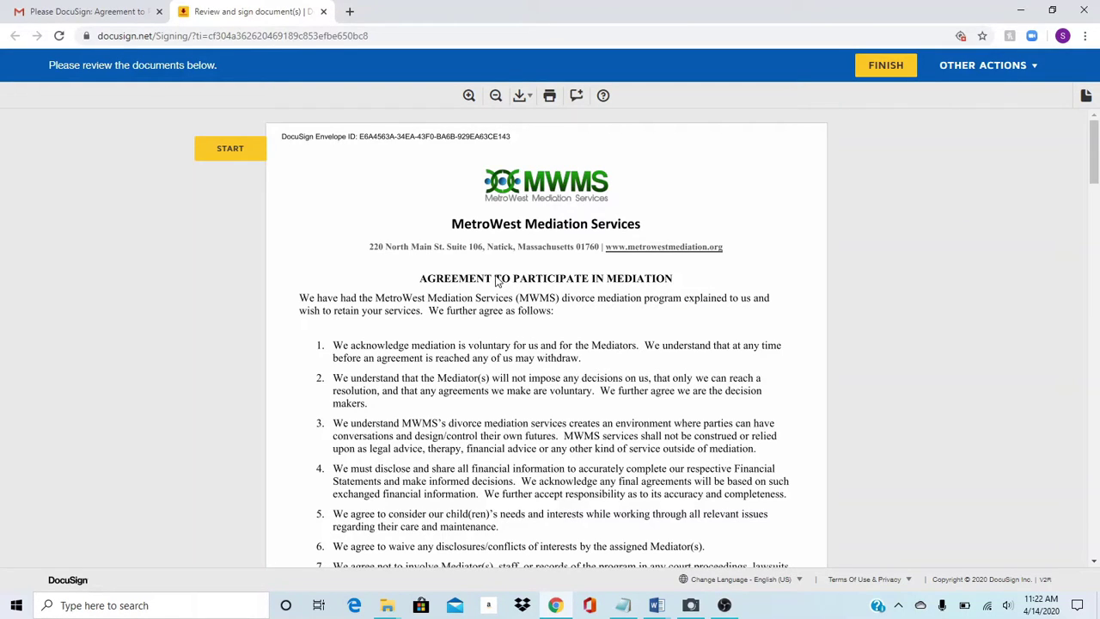
pyautogui.click(245, 160)
pyautogui.scroll(1, 481, 288)
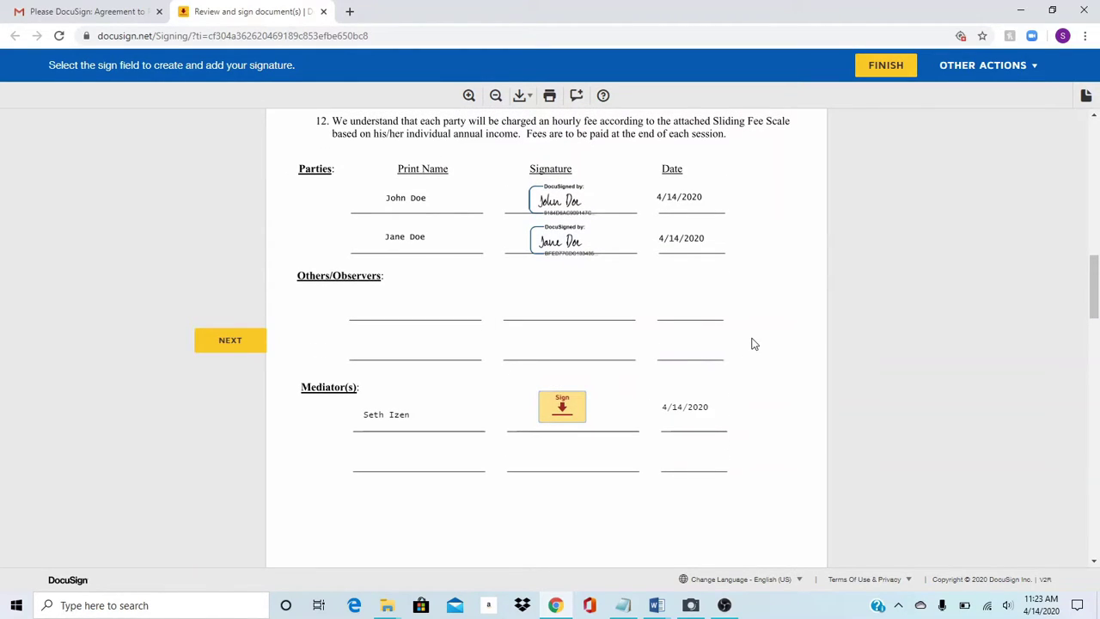
pyautogui.scroll(1, 754, 342)
pyautogui.scroll(1, 753, 345)
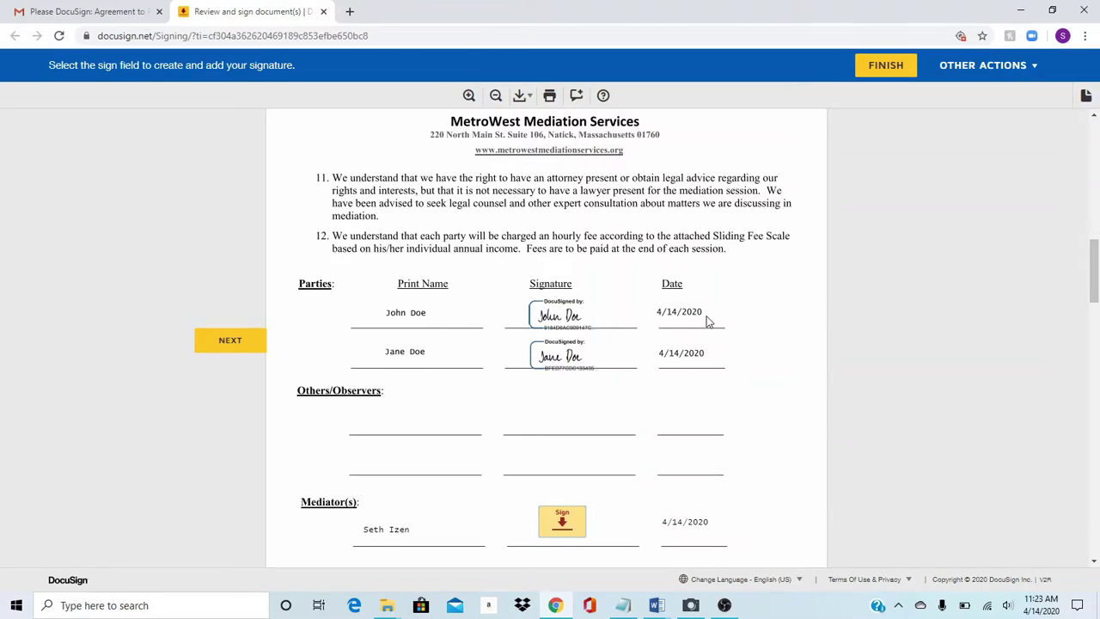
pyautogui.scroll(-1, 708, 321)
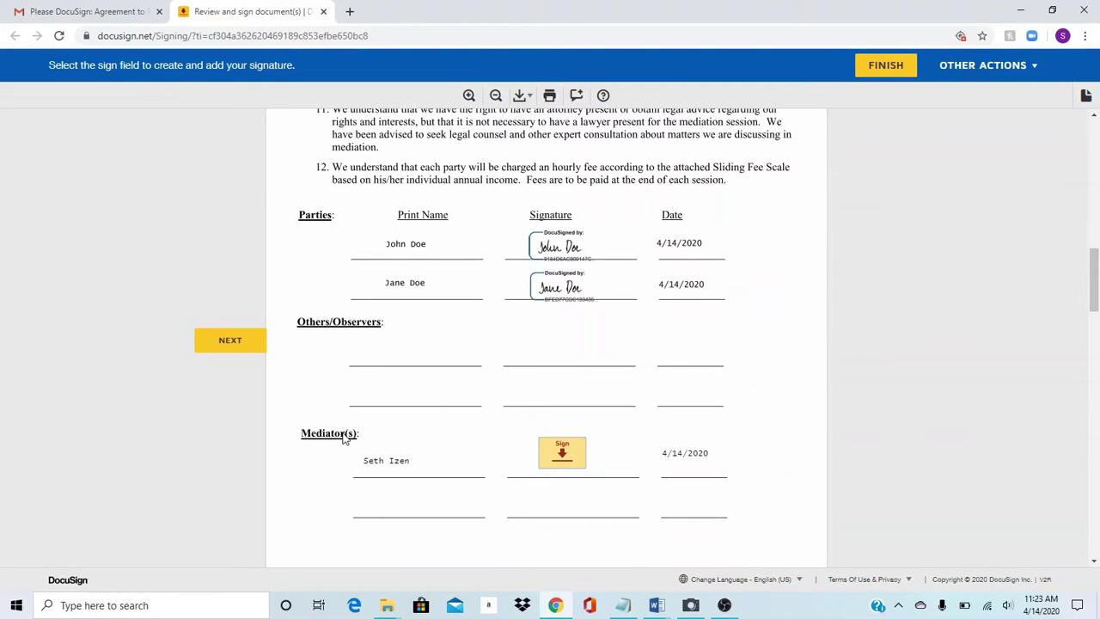
# - Adopt a signature with the mediator's full name and apply it to the Mediator(s) line
pyautogui.click(573, 458)
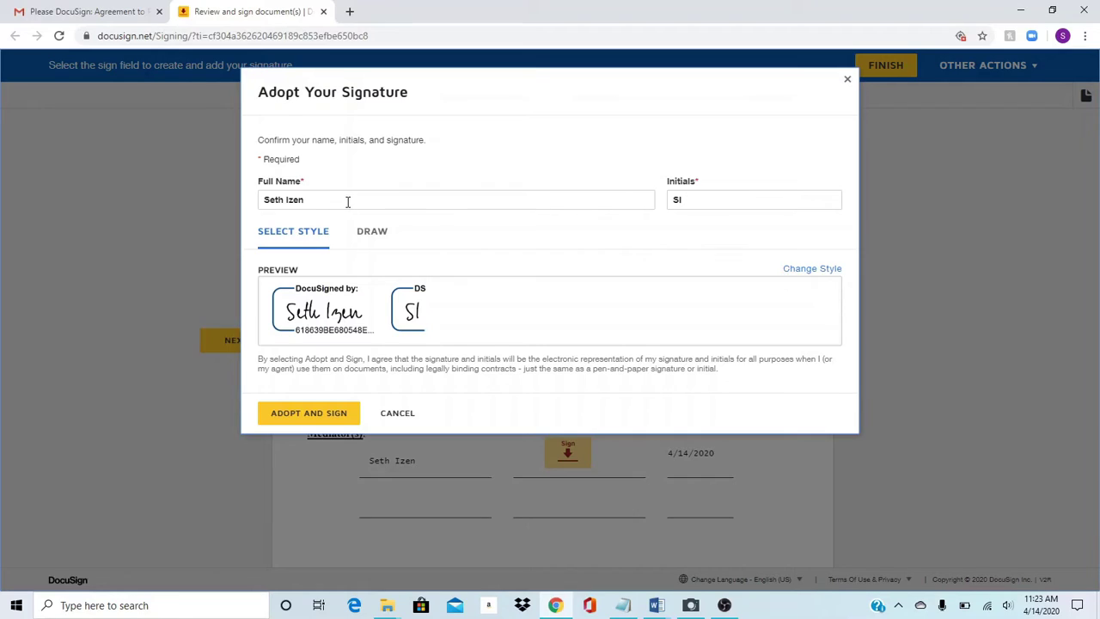
pyautogui.moveTo(347, 201); pyautogui.dragTo(246, 214)
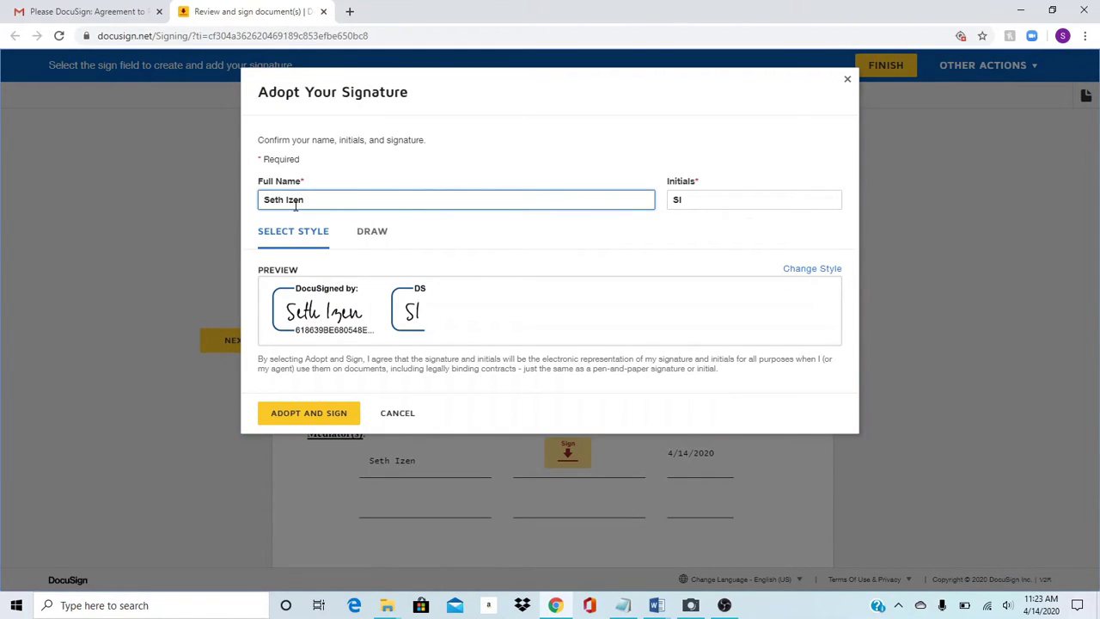
pyautogui.click(311, 416)
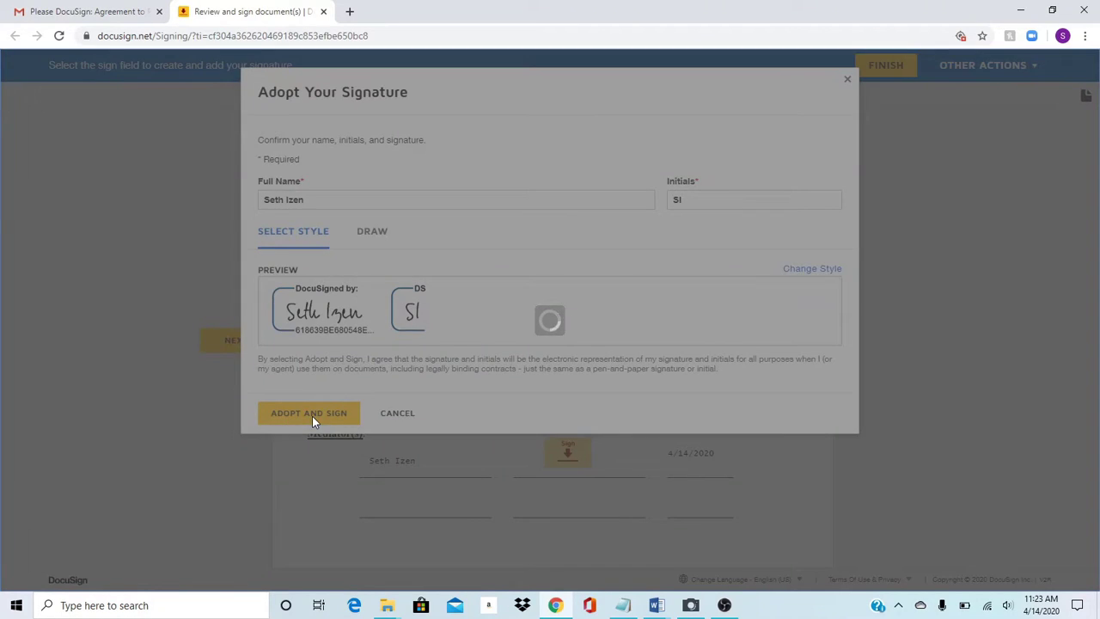
pyautogui.scroll(-1, 559, 331)
pyautogui.scroll(2, 547, 353)
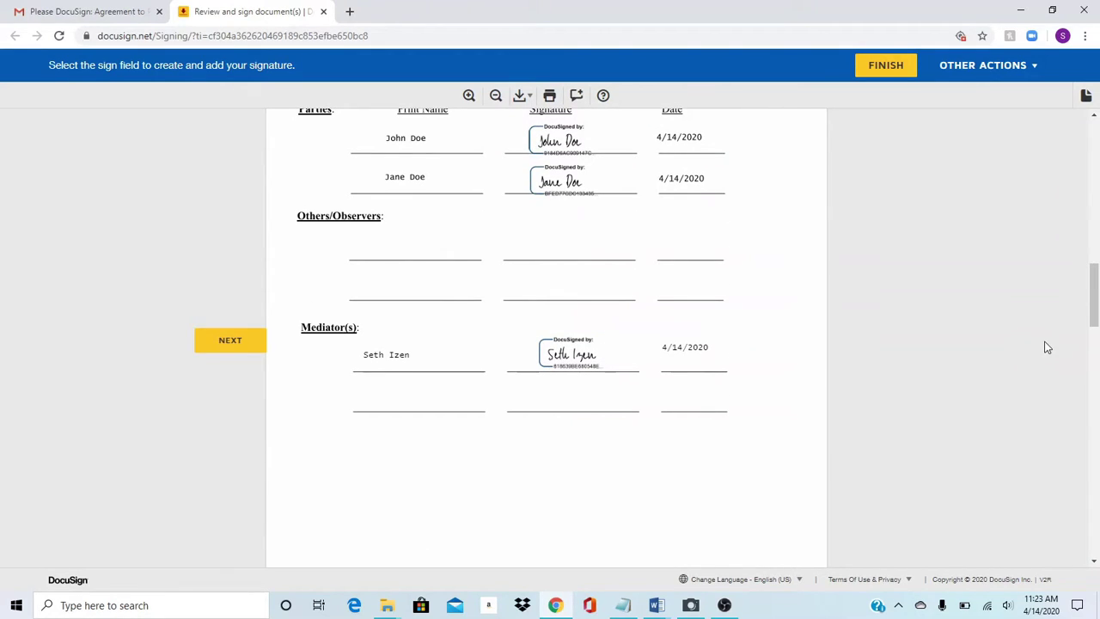
pyautogui.moveTo(1095, 302); pyautogui.dragTo(1096, 371)
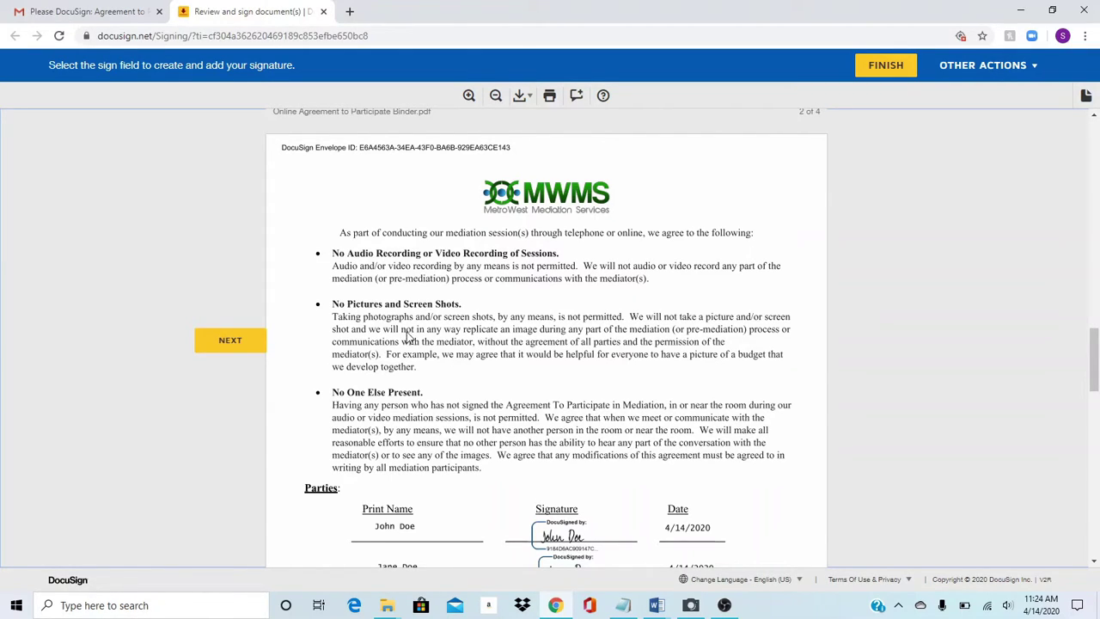
# - Scroll down to page 2 with the online-session rules and the Parties signatures
pyautogui.scroll(-1, 527, 351)
pyautogui.scroll(-2, 527, 350)
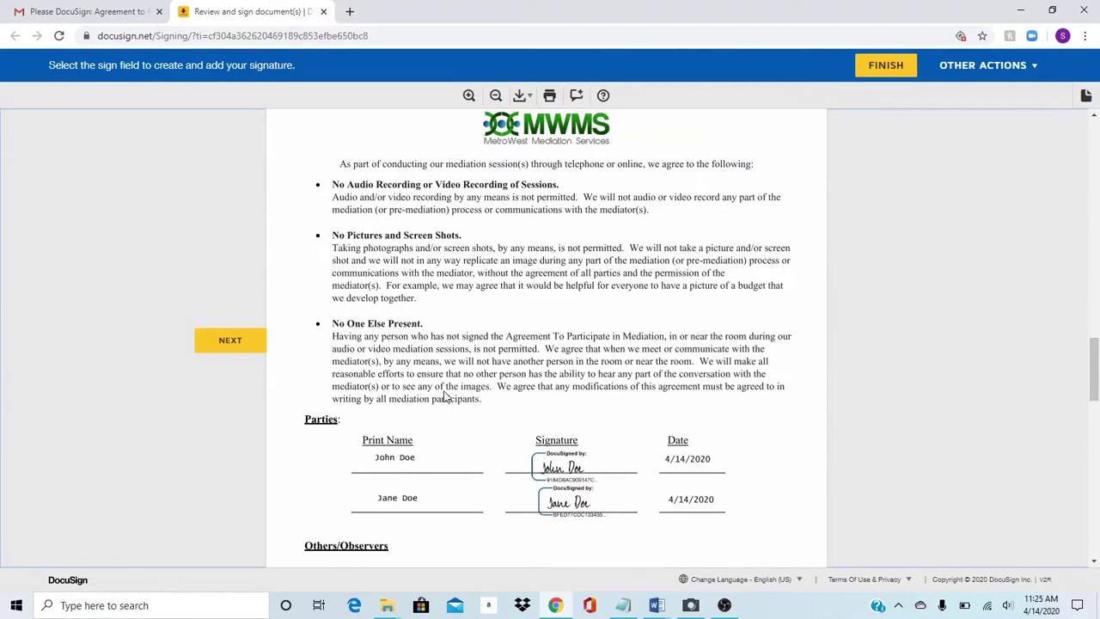
# - Sign the Mediator(s) line on page 2, then scroll to the page 3 fee schedule
pyautogui.scroll(-3, 445, 394)
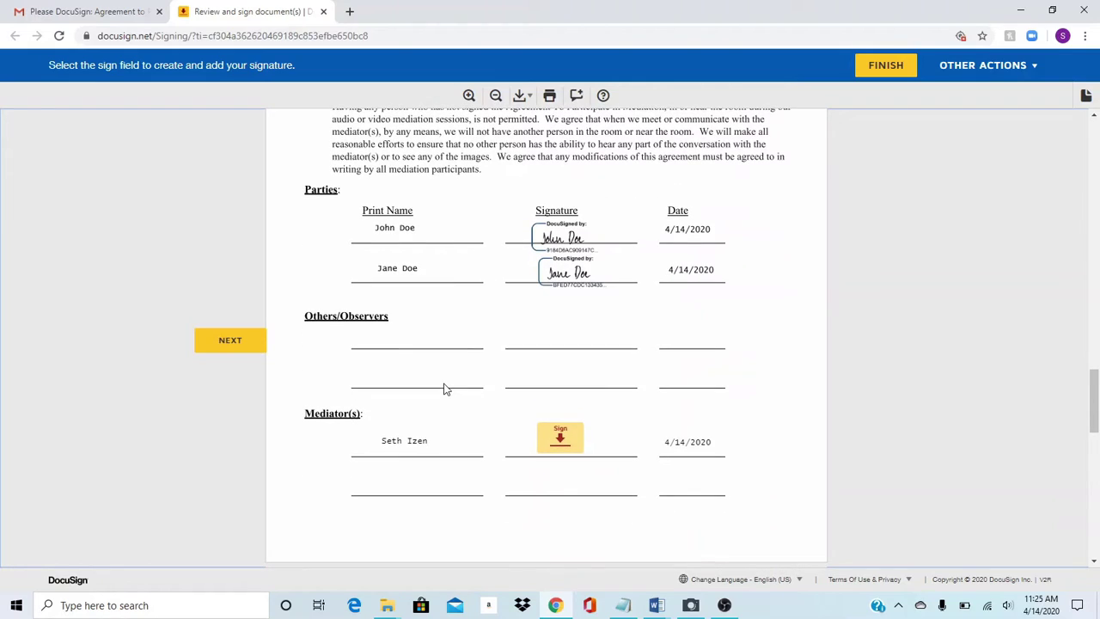
pyautogui.click(559, 436)
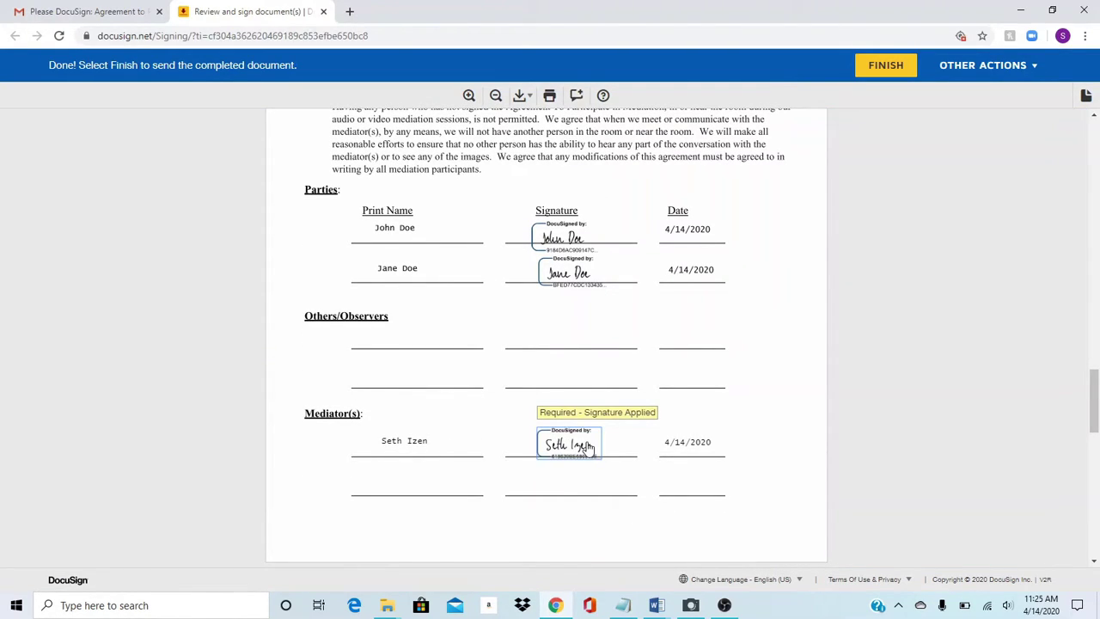
pyautogui.scroll(-2, 649, 440)
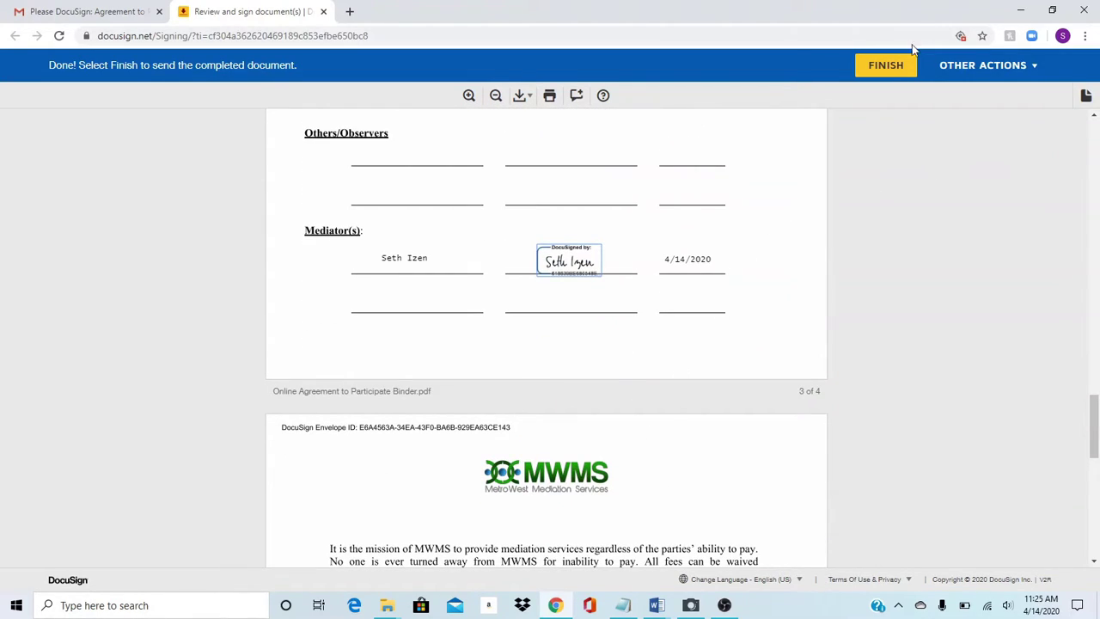
pyautogui.moveTo(1095, 414)
pyautogui.mouseDown()
pyautogui.moveTo(1094, 478)
pyautogui.moveTo(1096, 451)
pyautogui.mouseUp()
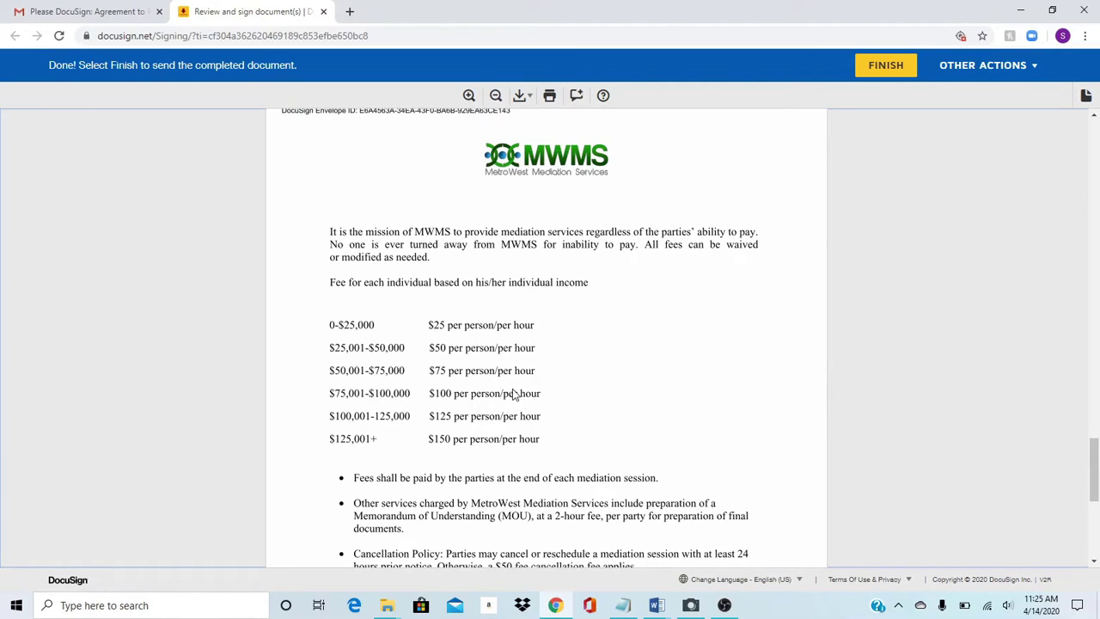
pyautogui.moveTo(1096, 464); pyautogui.dragTo(1093, 464)
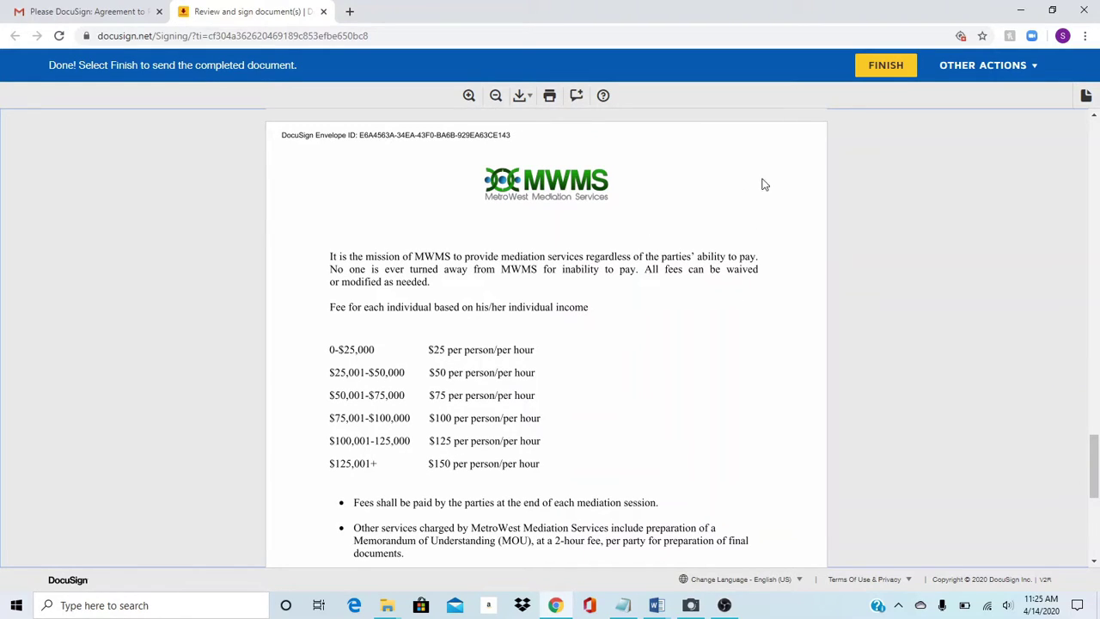
# - Finish and submit the fully signed mediation agreement
pyautogui.click(882, 67)
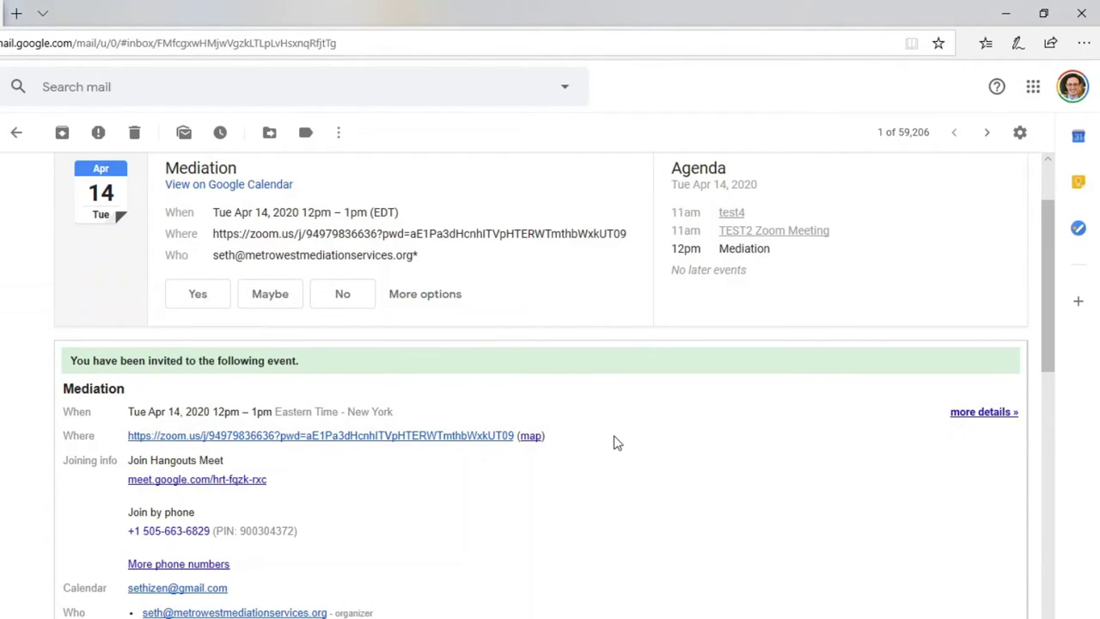
# - Open the zoom.us meeting link listed under Where in the Mediation invitation
pyautogui.scroll(2, 617, 395)
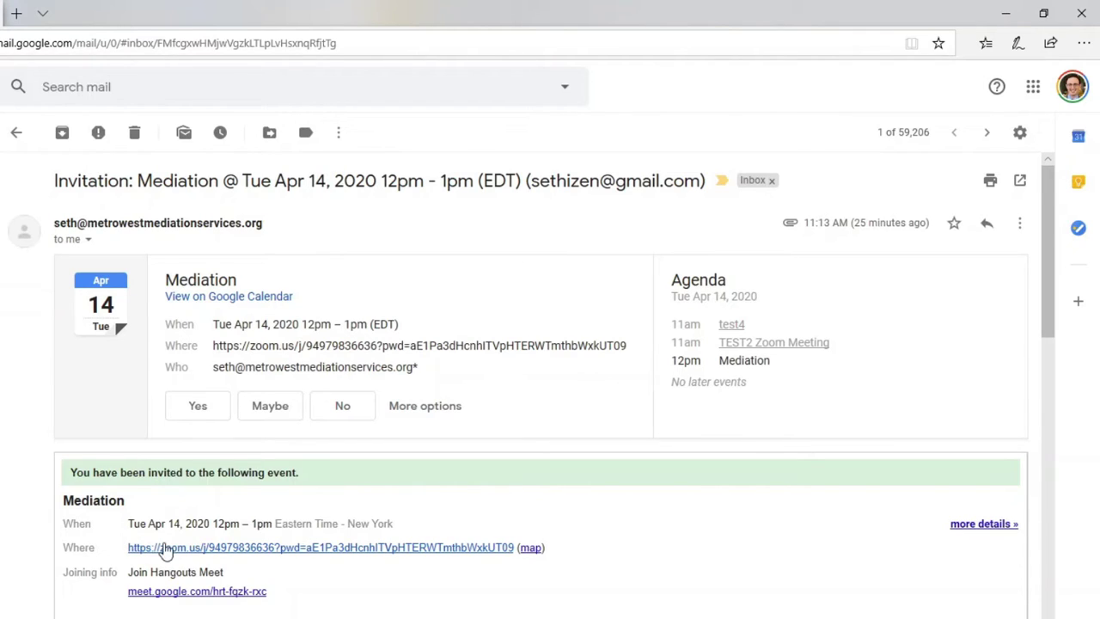
pyautogui.scroll(-1, 126, 555)
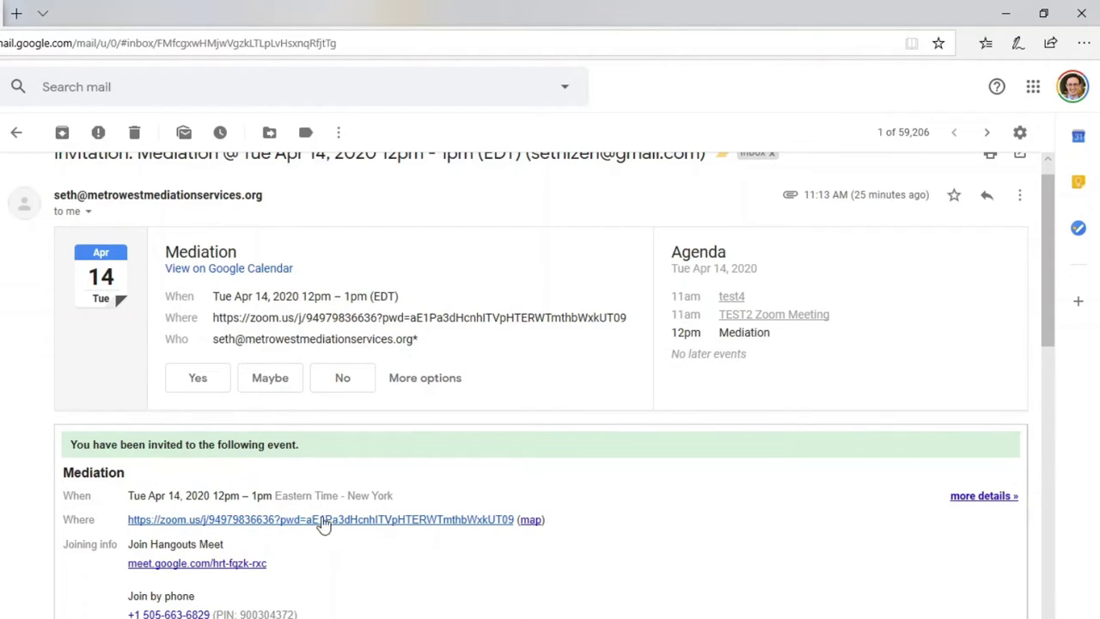
pyautogui.click(262, 520)
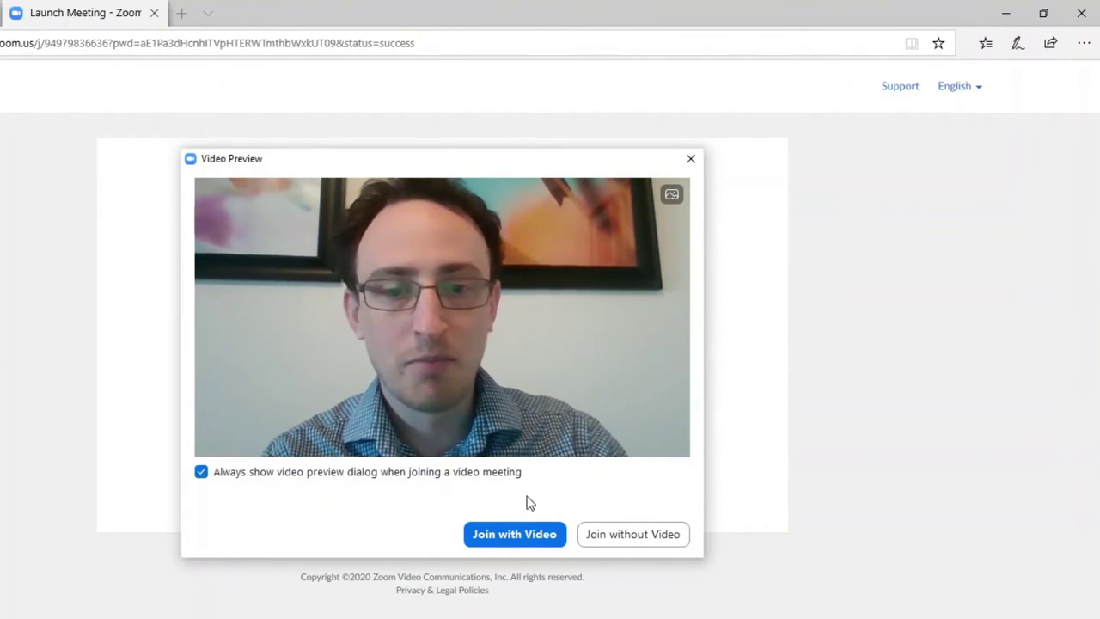
# - Join the mediation meeting with video from the Video Preview dialog
pyautogui.click(521, 534)
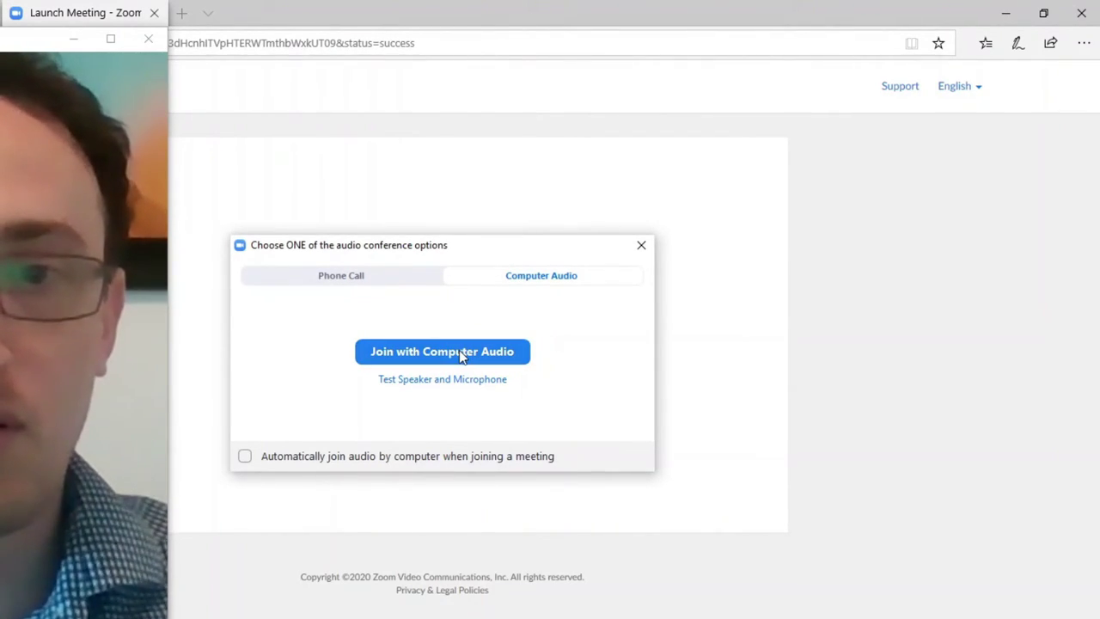
# - Check phone dial-in details, then test speaker and microphone, confirming both the ringtone and replay were heard
pyautogui.click(398, 281)
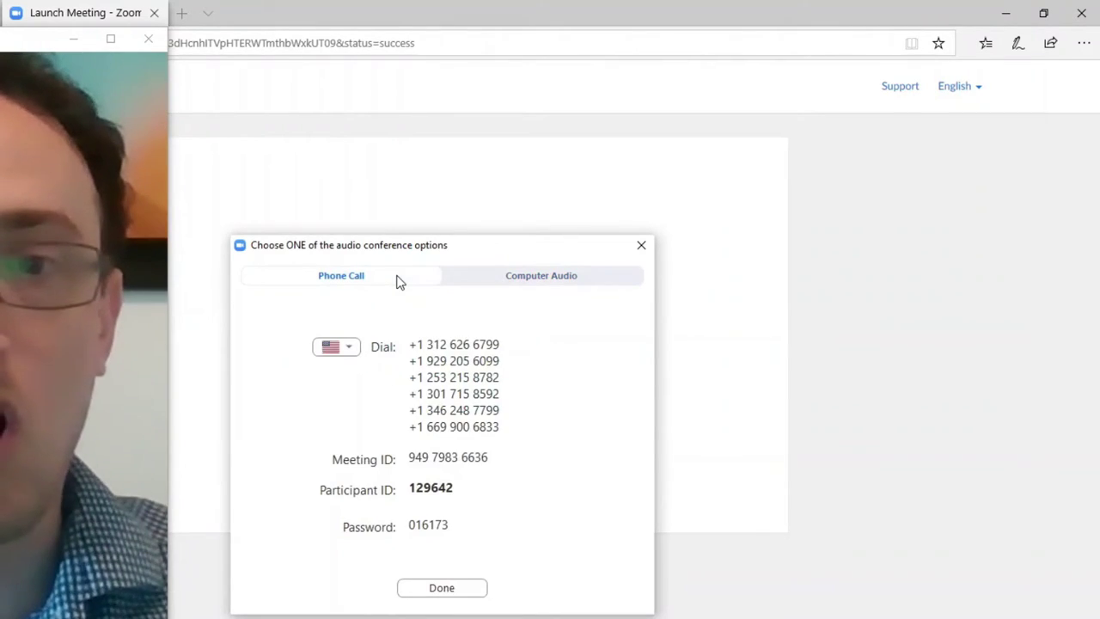
pyautogui.click(499, 282)
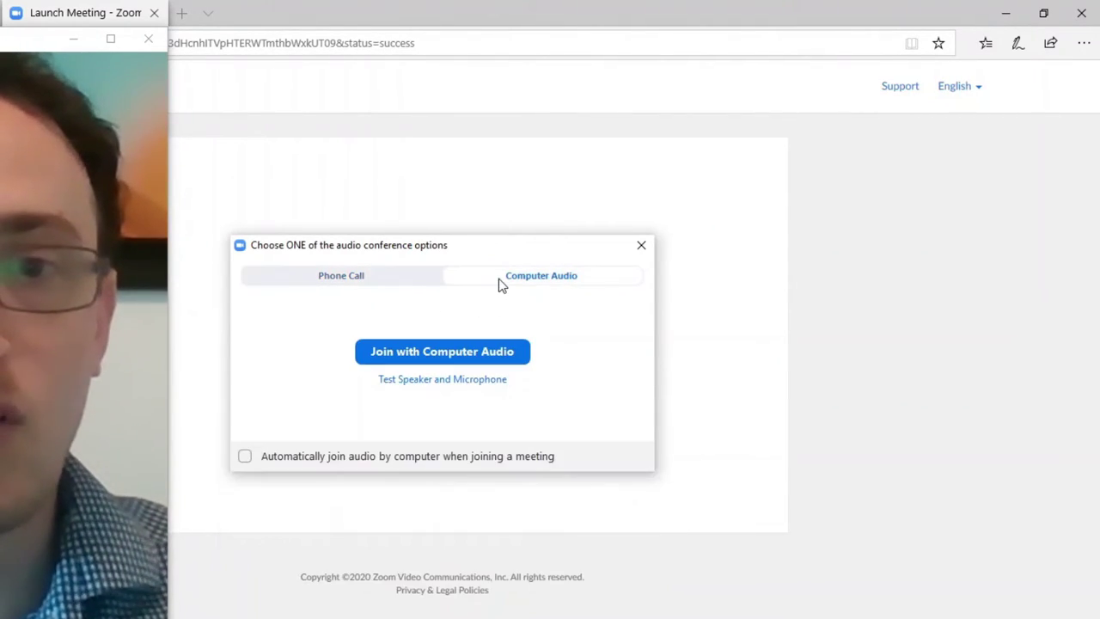
pyautogui.click(462, 382)
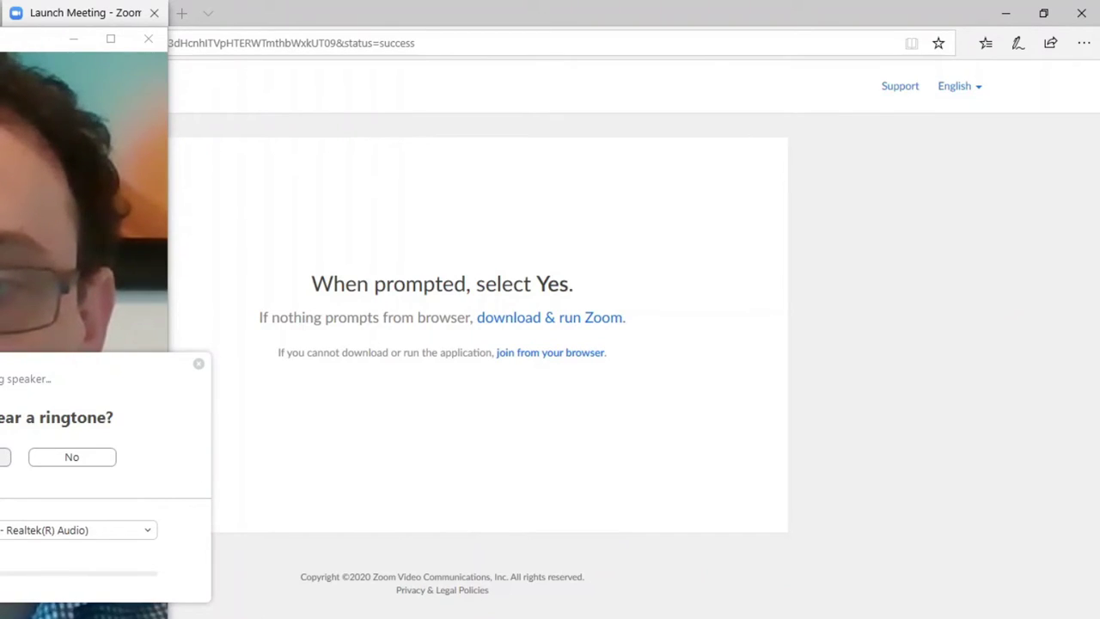
pyautogui.click(4, 456)
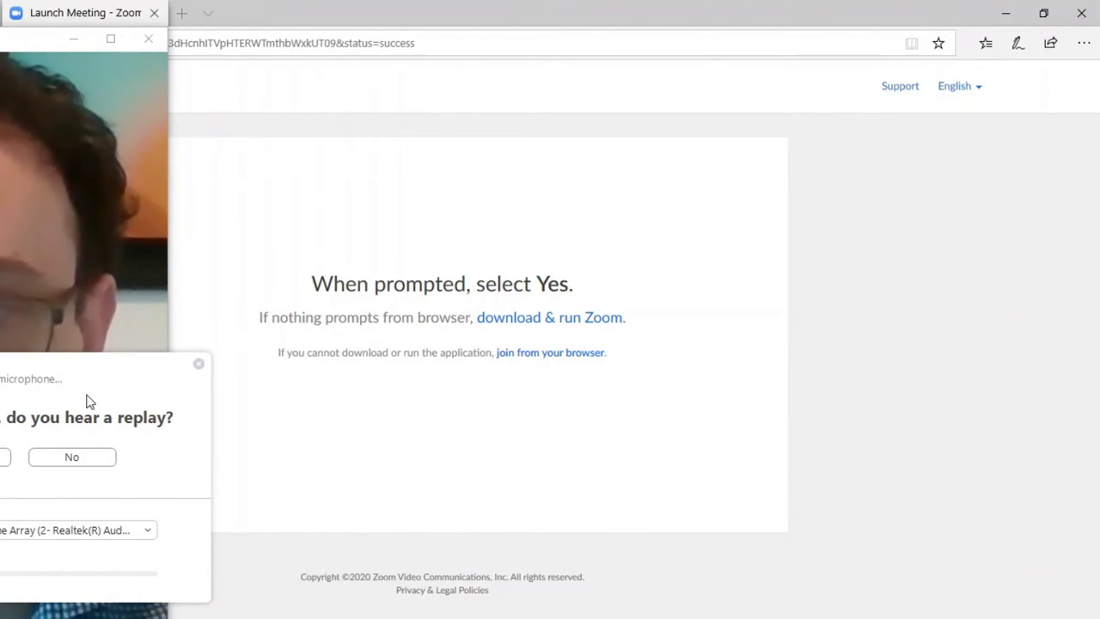
pyautogui.click(6, 456)
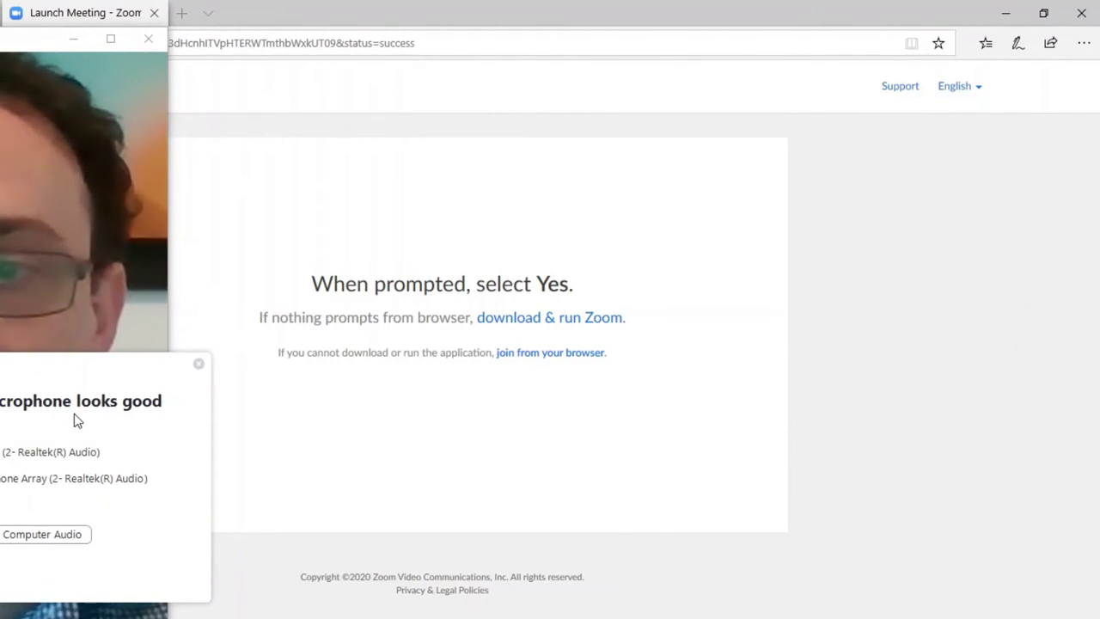
pyautogui.click(49, 534)
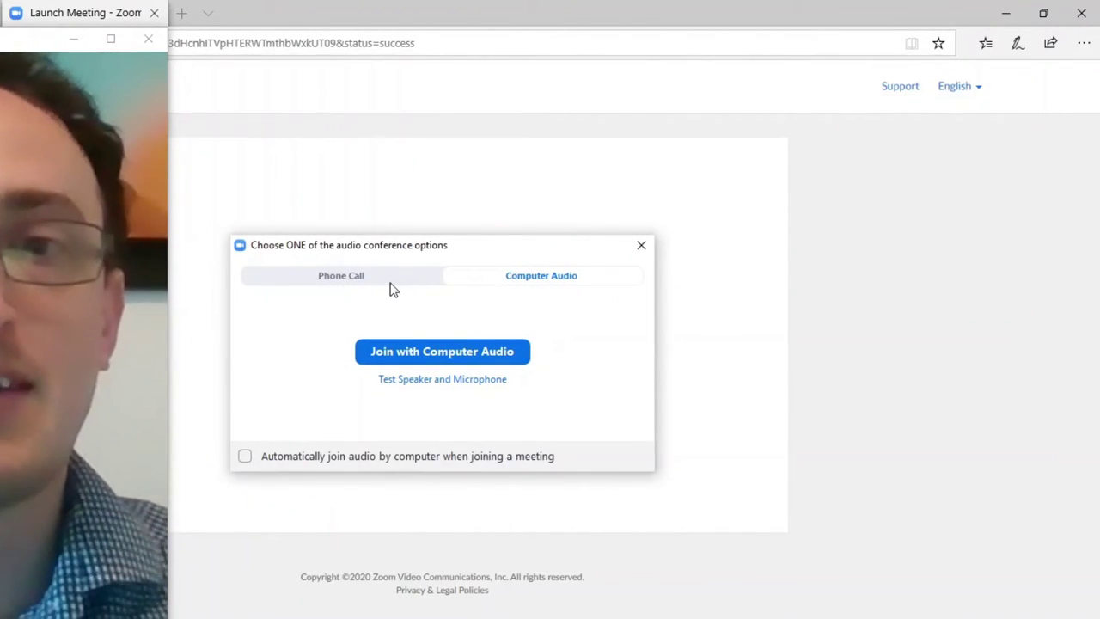
# - Connect the meeting audio through the computer and enlarge the meeting video to fill the screen
pyautogui.click(389, 283)
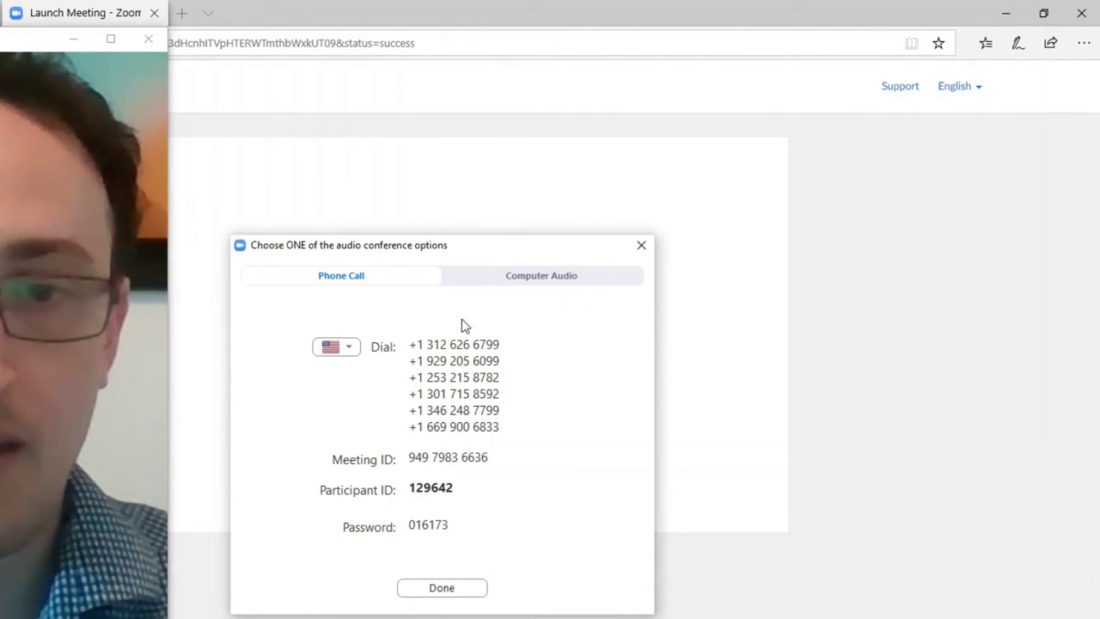
pyautogui.click(498, 276)
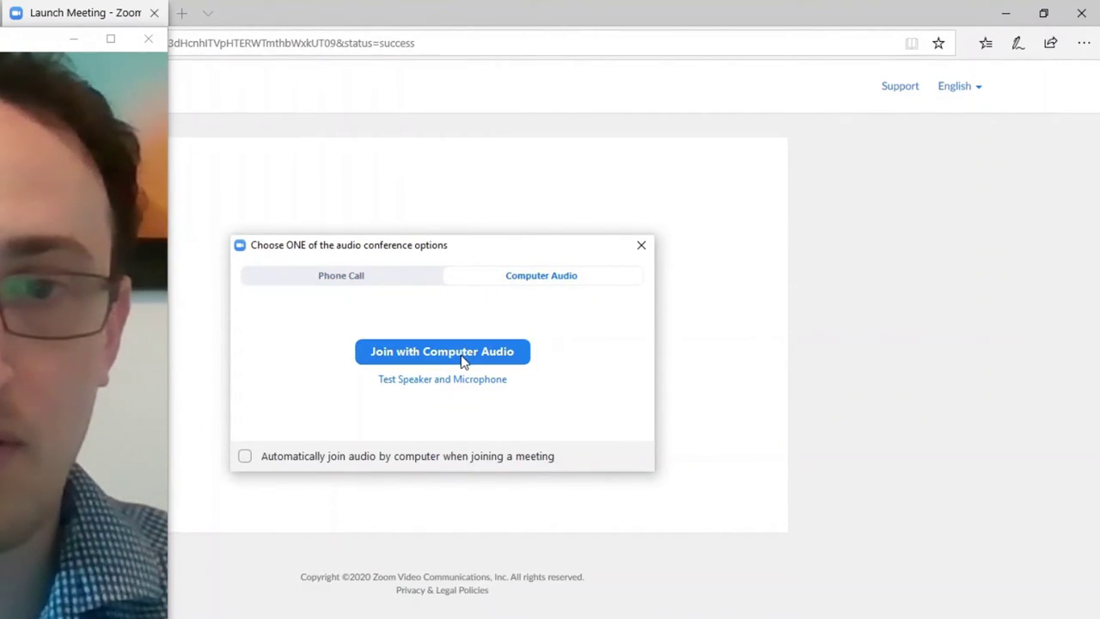
pyautogui.click(463, 360)
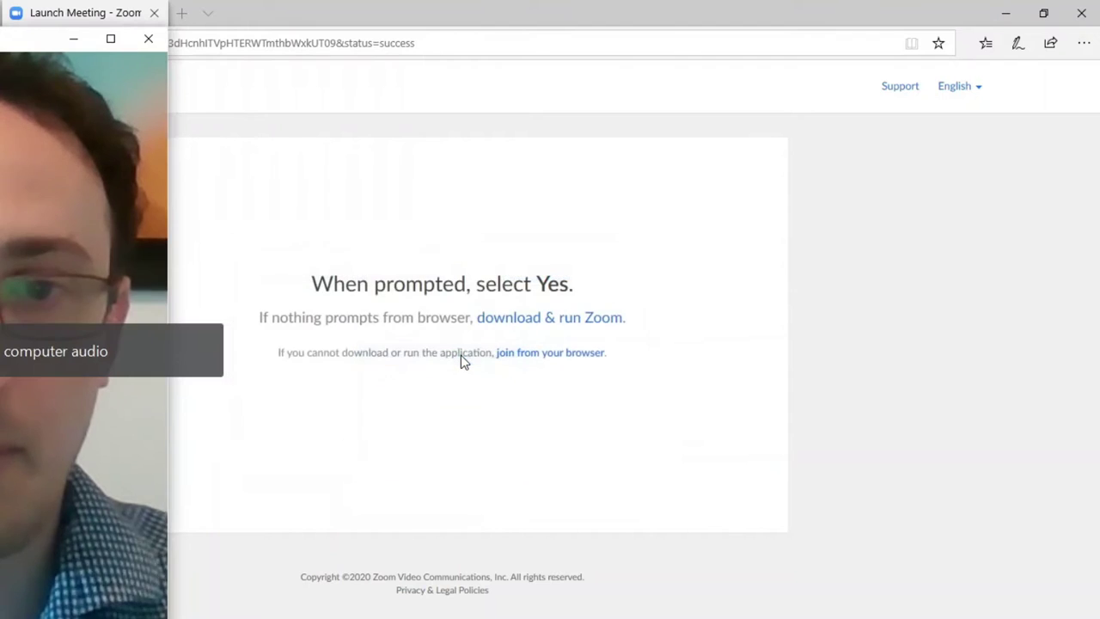
pyautogui.click(104, 44)
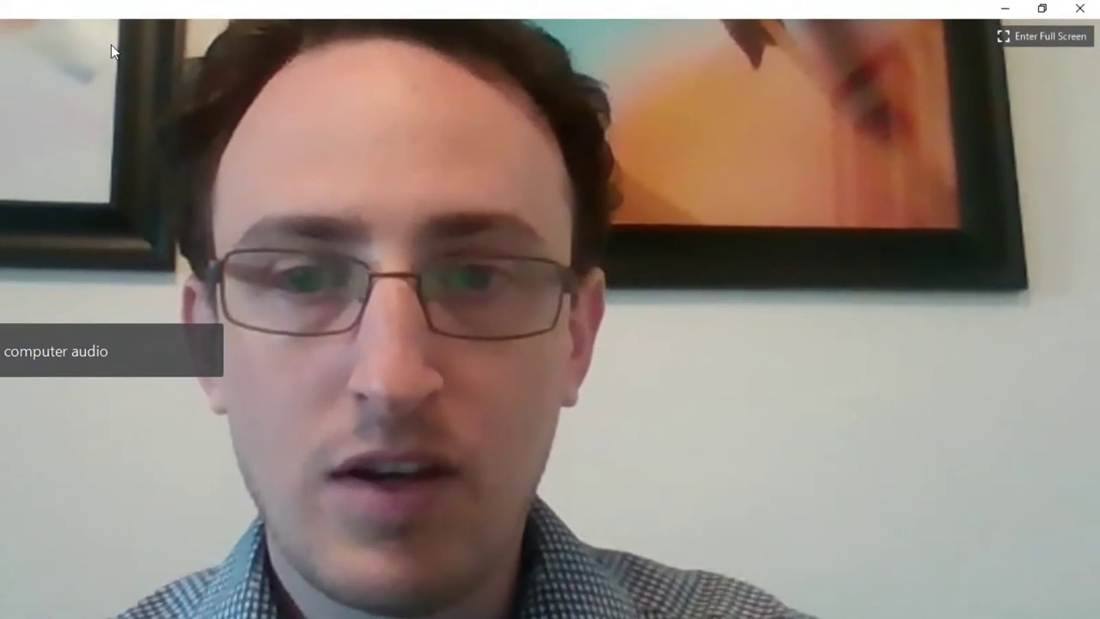
# - Shrink the Zoom meeting to a small window, then maximize it to full screen again
pyautogui.click(1042, 8)
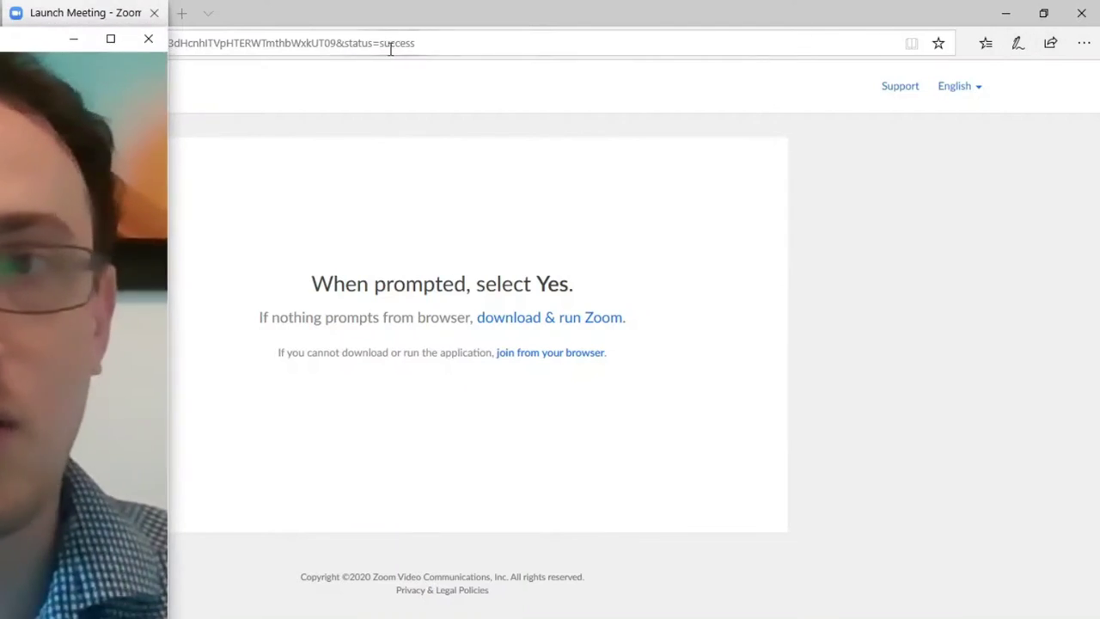
pyautogui.click(110, 41)
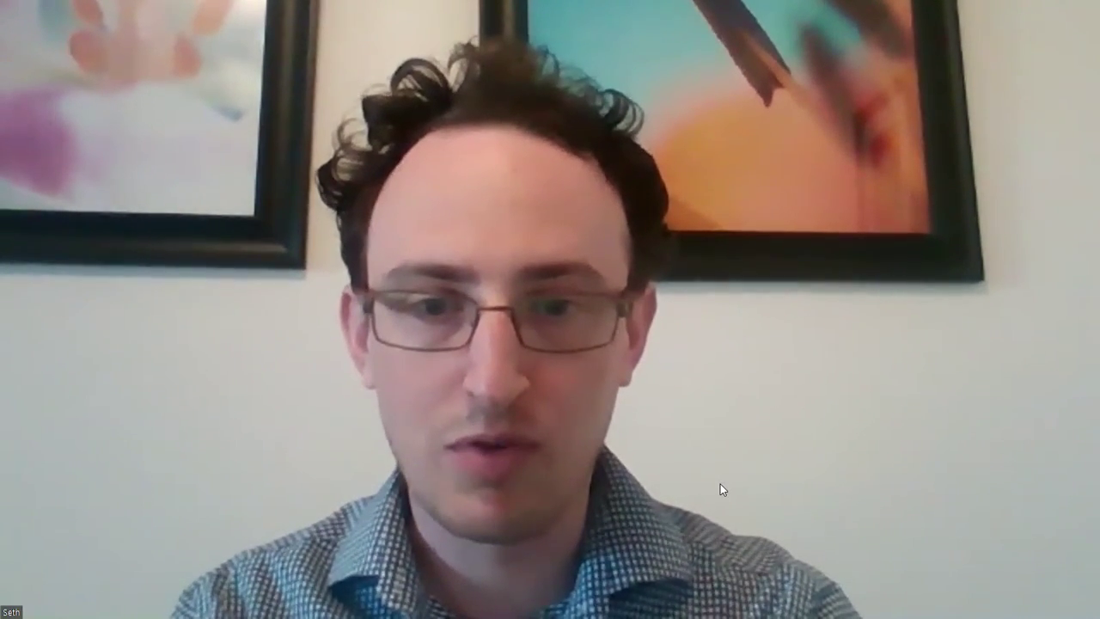
pyautogui.moveTo(644, 458)
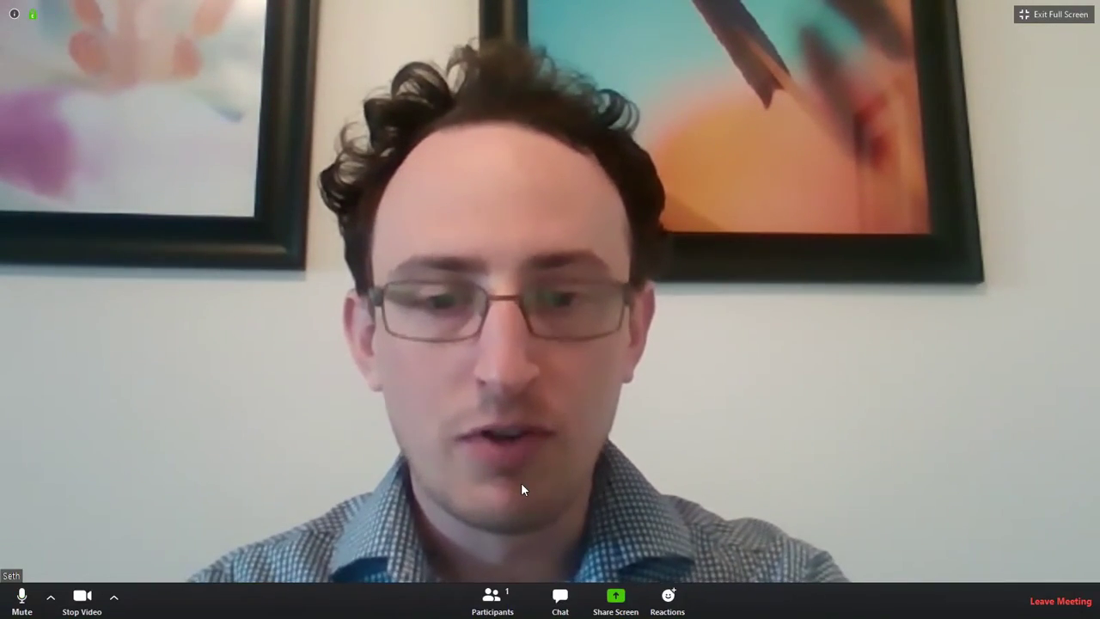
# - Claim host from the Participants list by entering the host key, then close the list
pyautogui.click(489, 600)
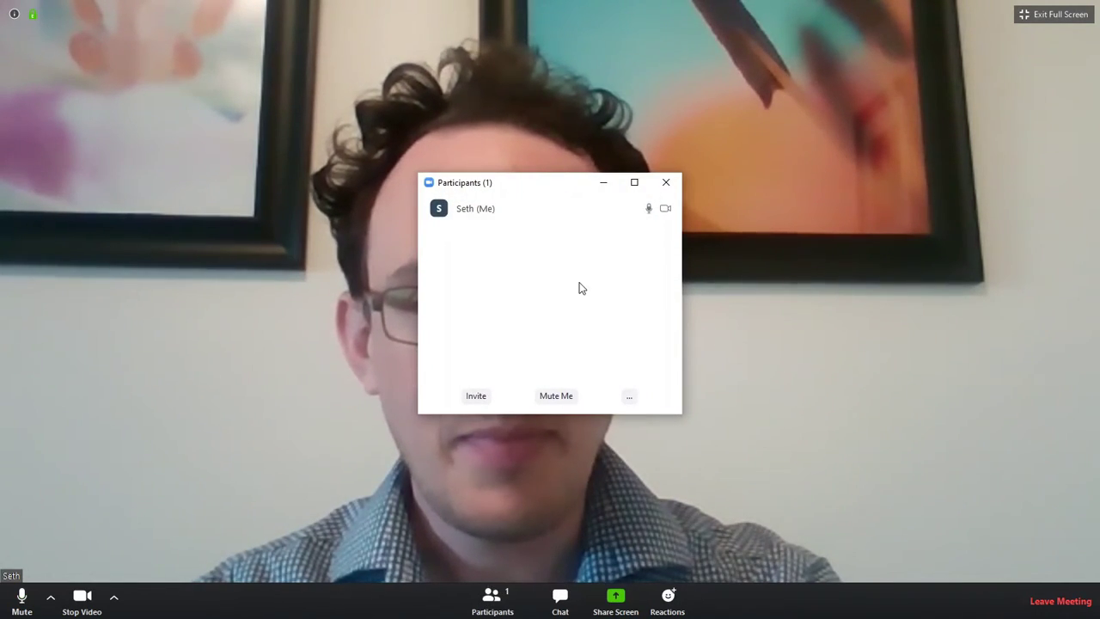
pyautogui.click(629, 396)
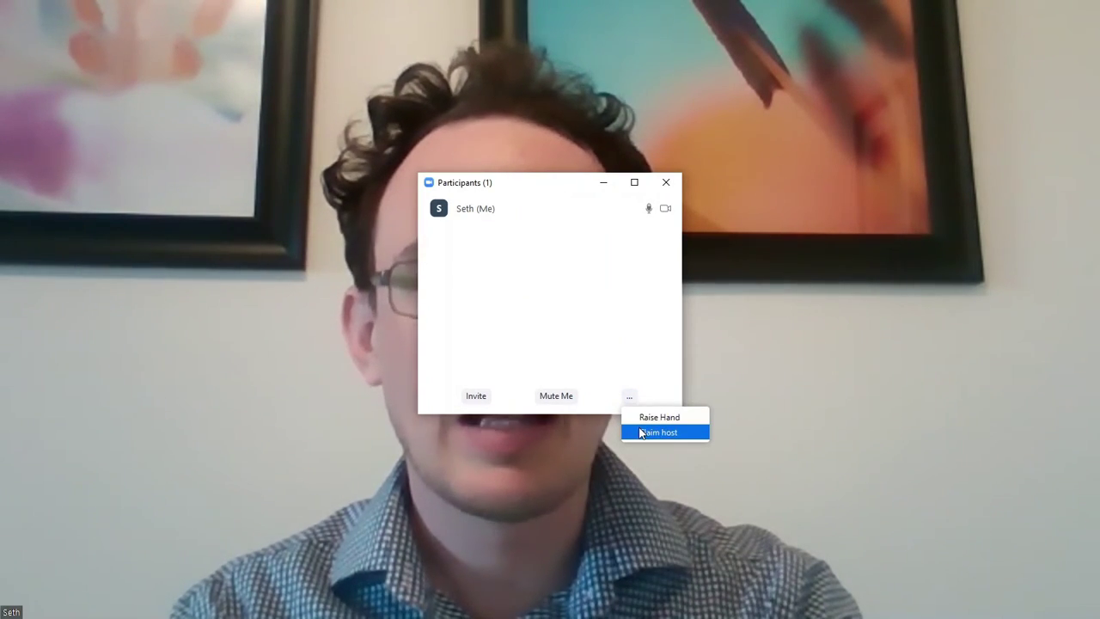
pyautogui.click(640, 432)
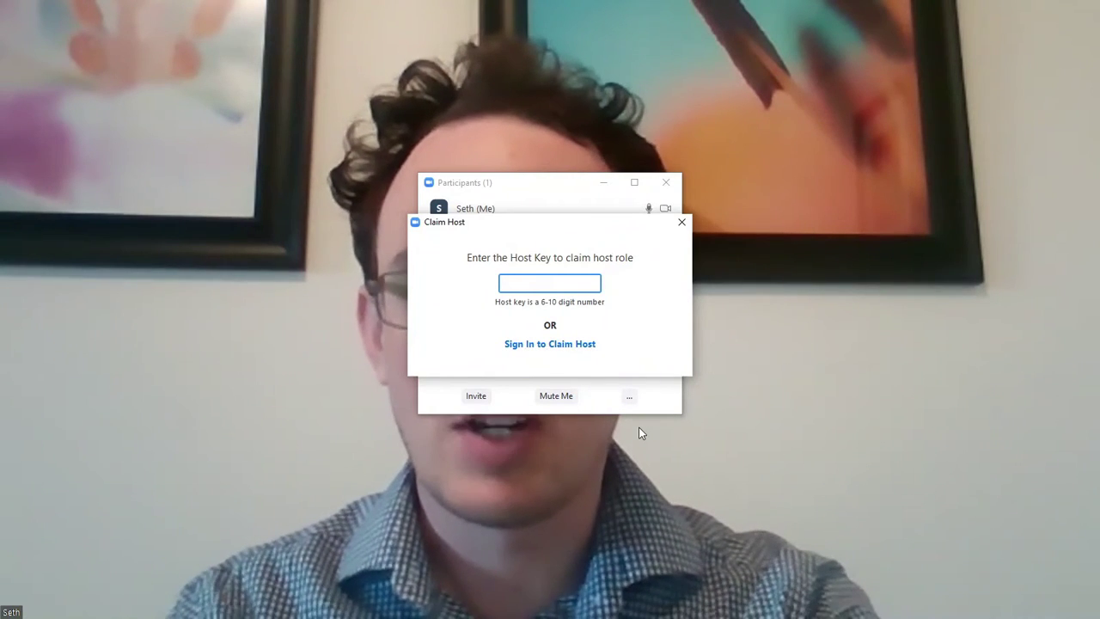
pyautogui.write('123456')
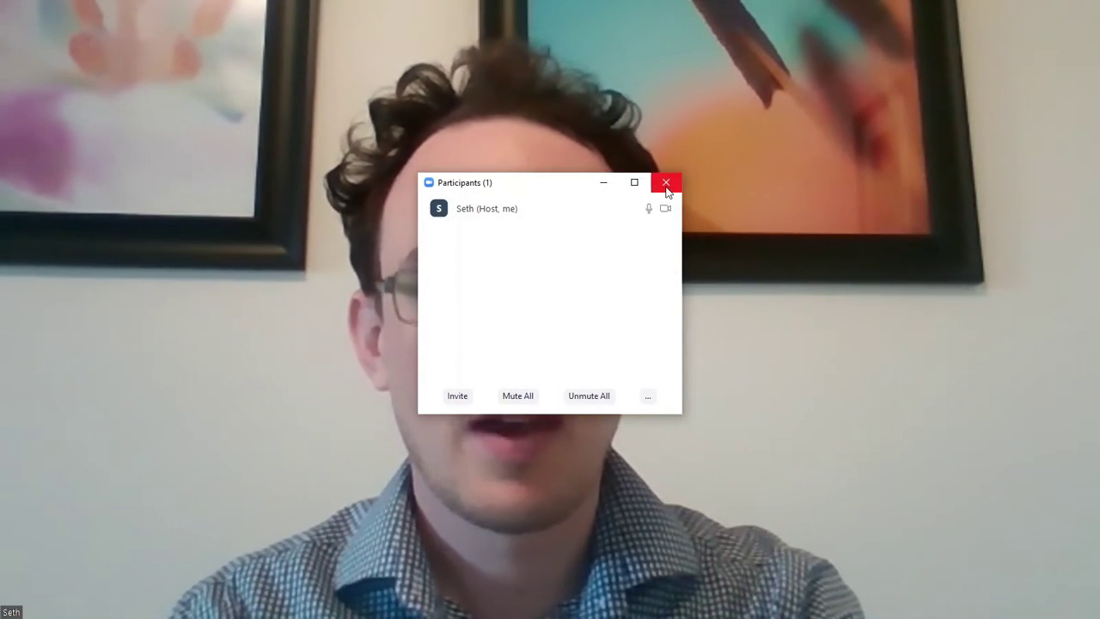
pyautogui.moveTo(515, 213)
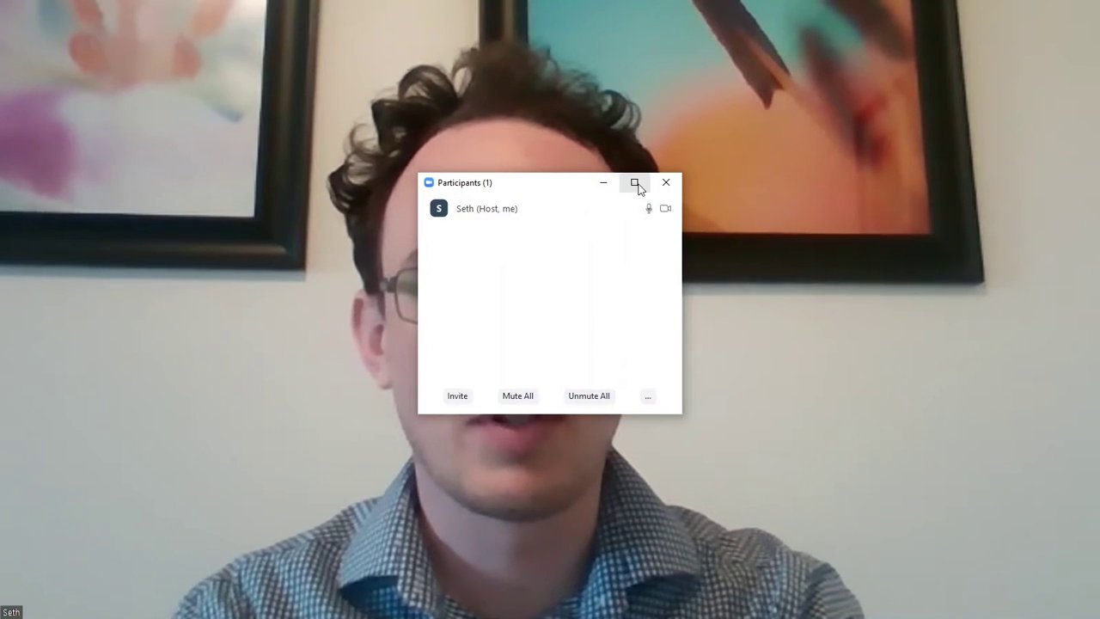
pyautogui.click(667, 187)
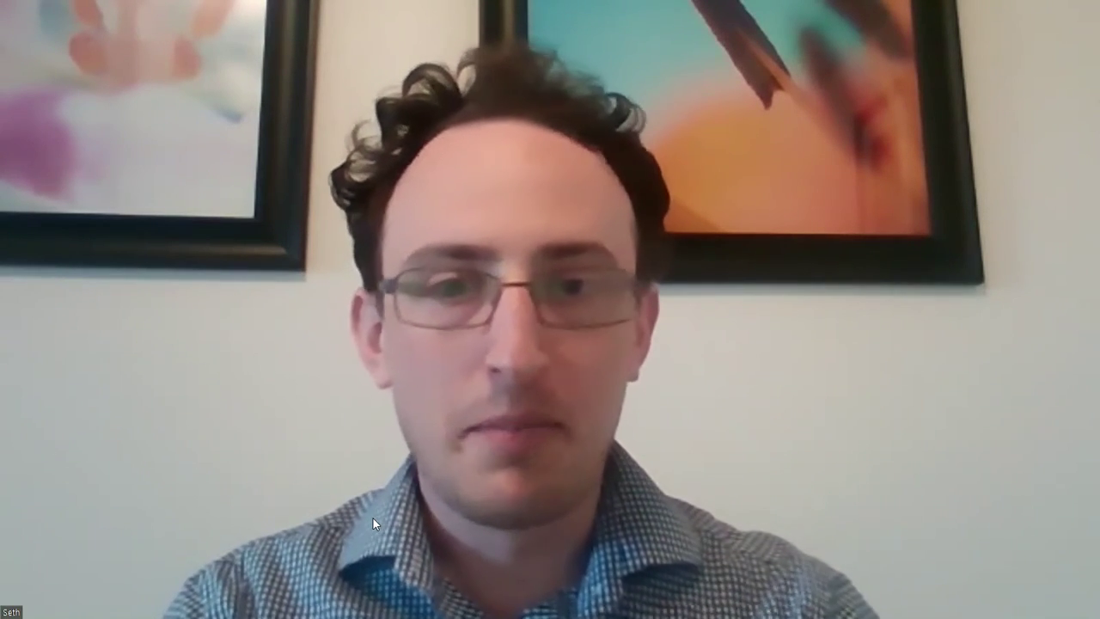
pyautogui.moveTo(369, 407)
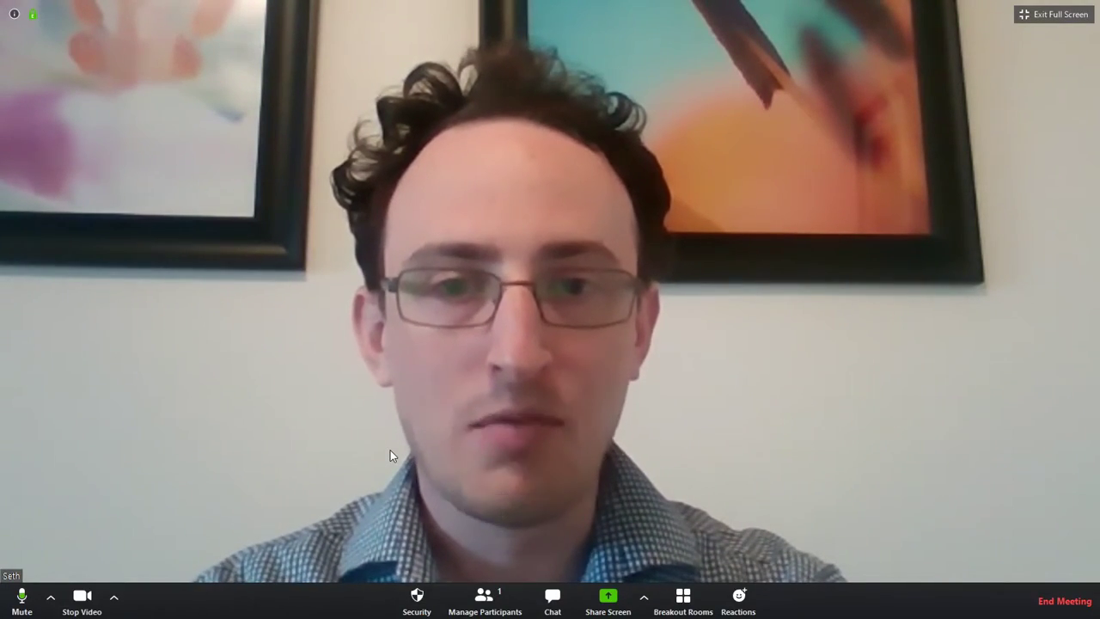
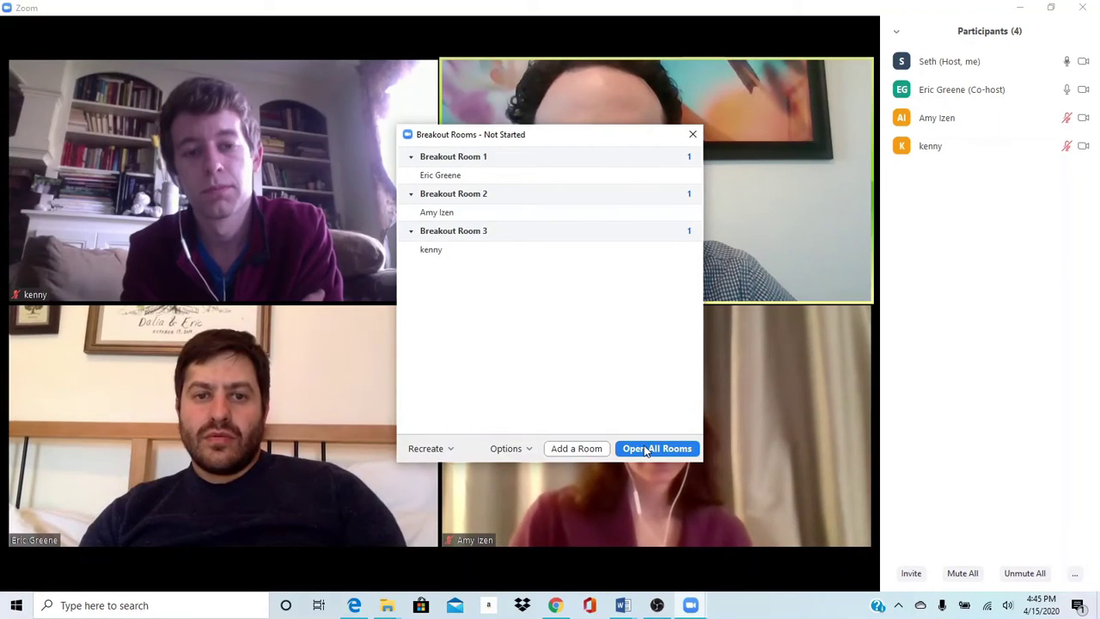
# - Open all three breakout rooms and join Breakout Room 1
pyautogui.click(646, 451)
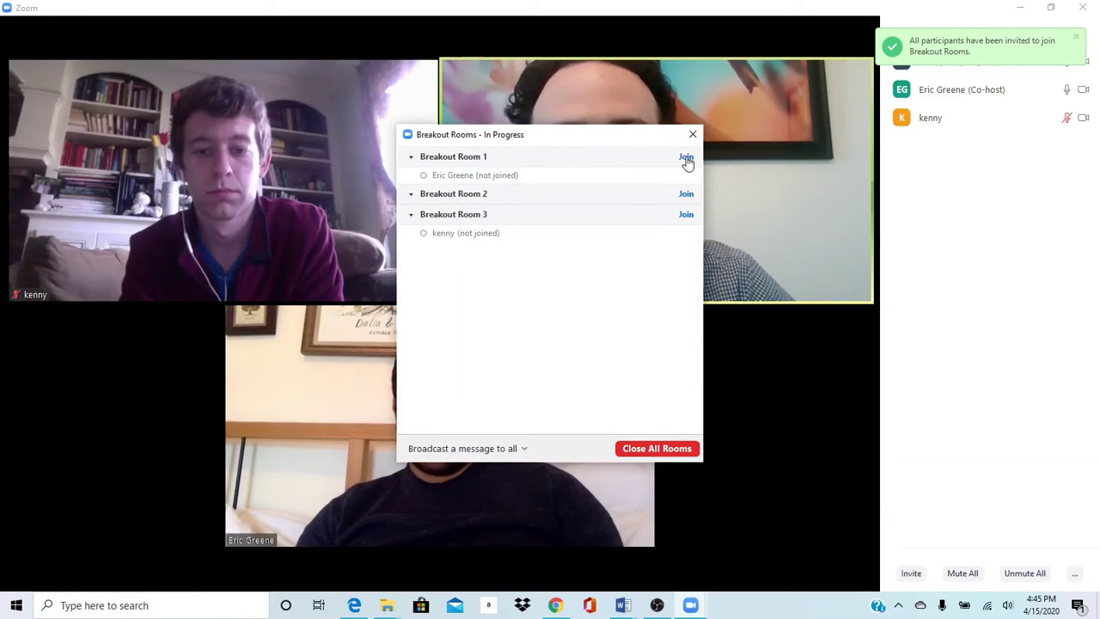
pyautogui.click(743, 166)
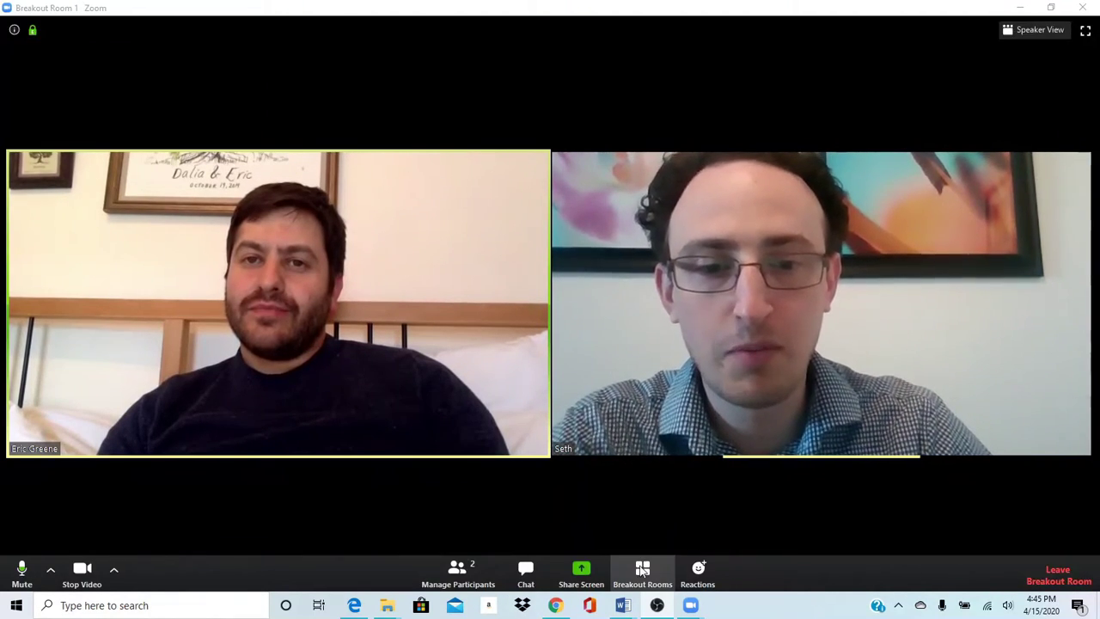
# - Broadcast to all breakout rooms that the mediators will be with the waiting participant shortly
pyautogui.click(643, 571)
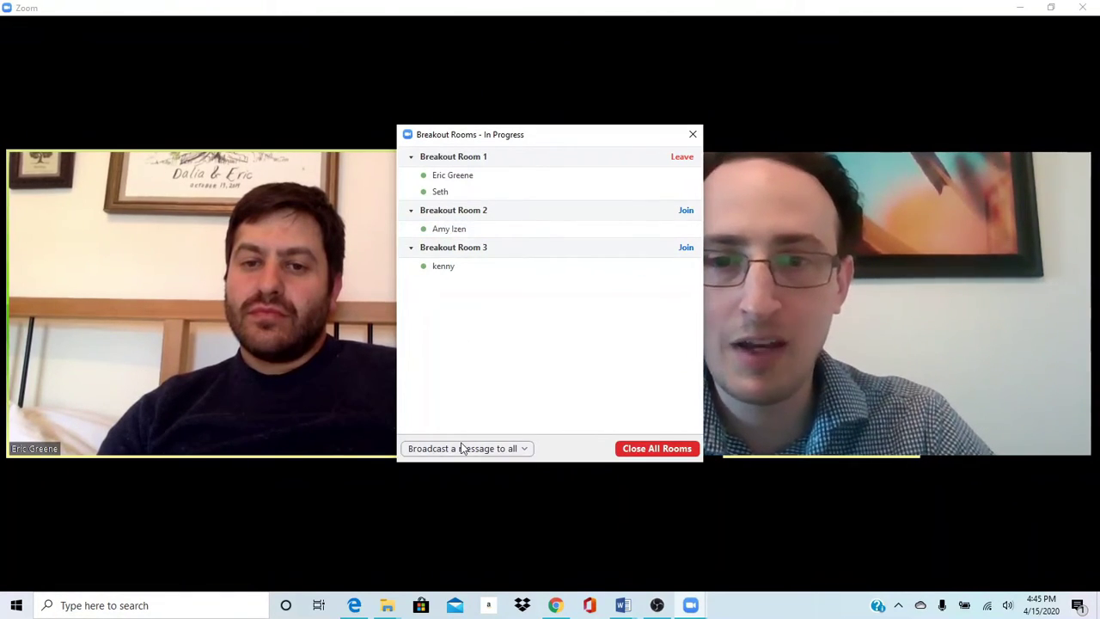
pyautogui.click(462, 448)
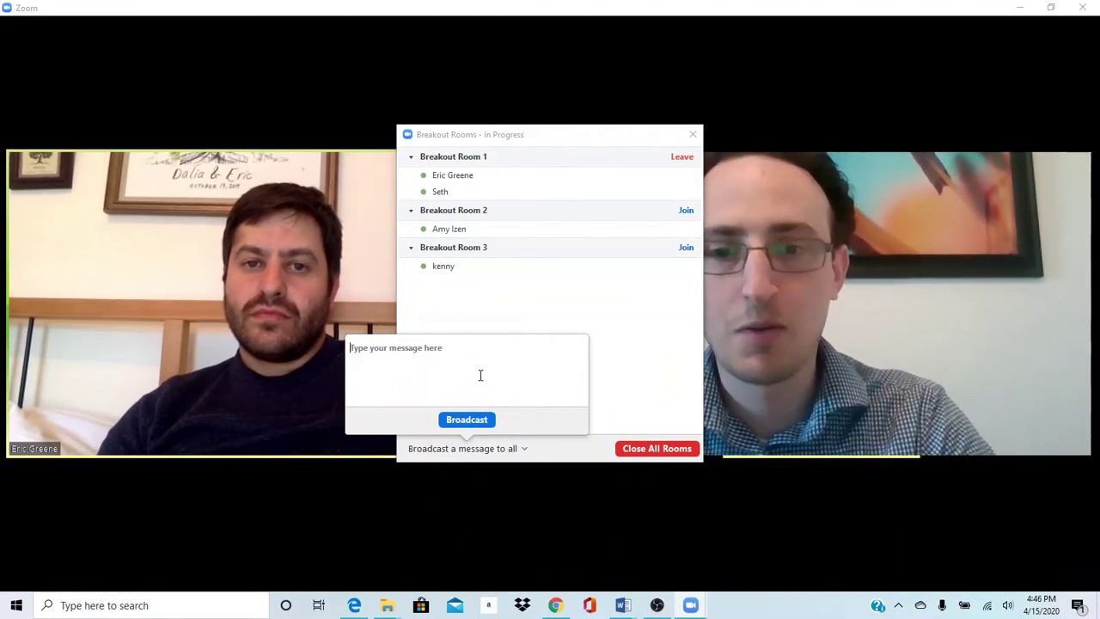
pyautogui.write("Amy, we'll be with you shortly. We'll be meeting with Kenny first.")
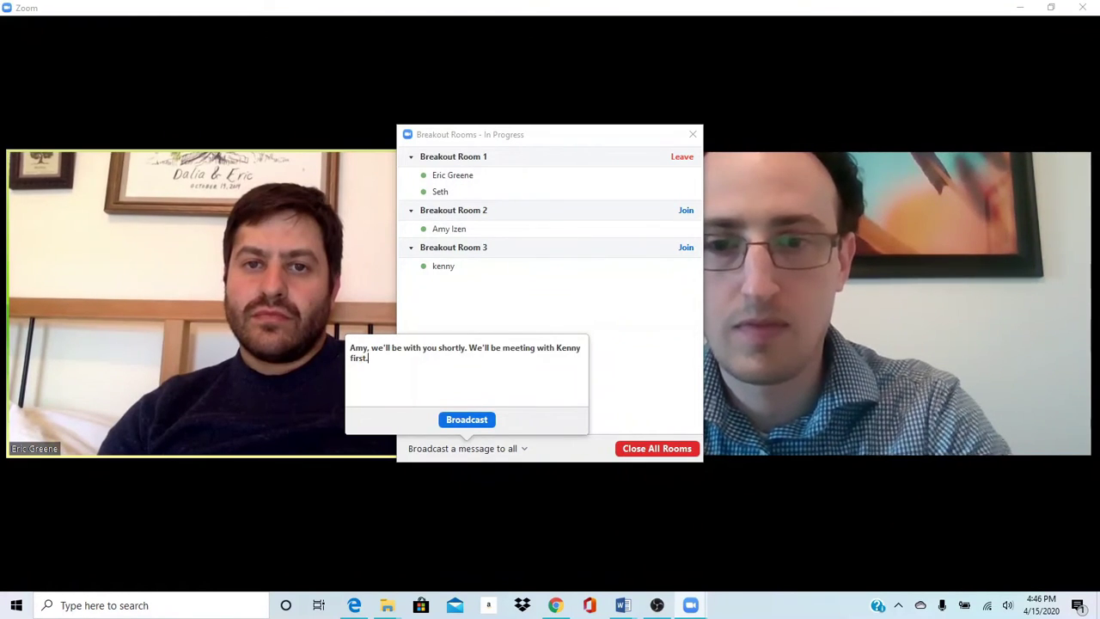
pyautogui.click(467, 419)
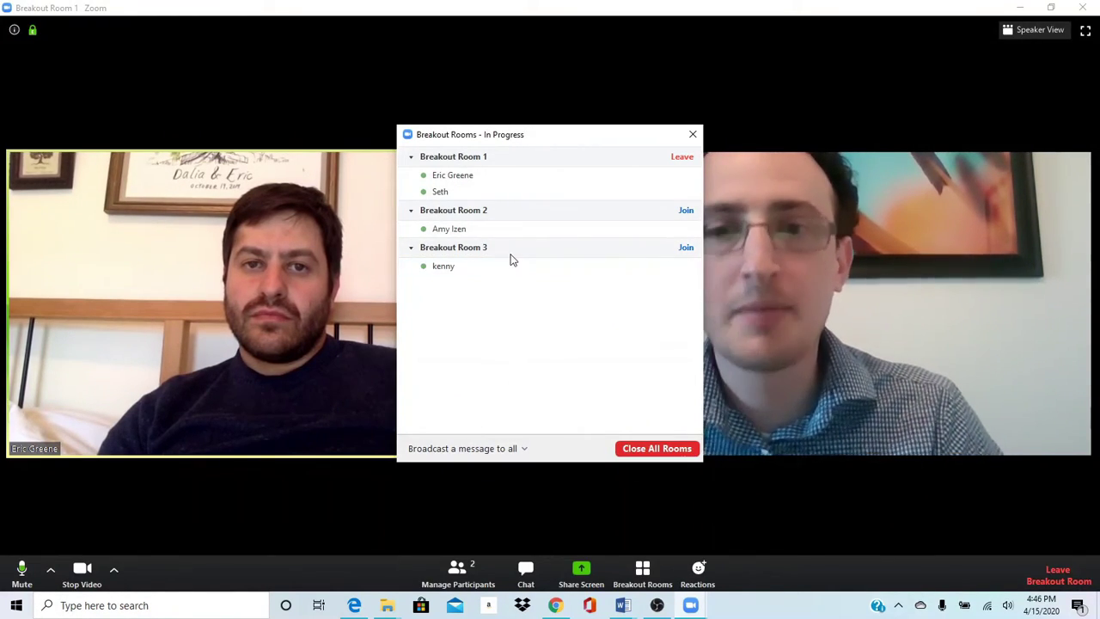
# - Move the co-host into Breakout Room 3 and join Breakout Room 3 yourself
pyautogui.moveTo(527, 270)
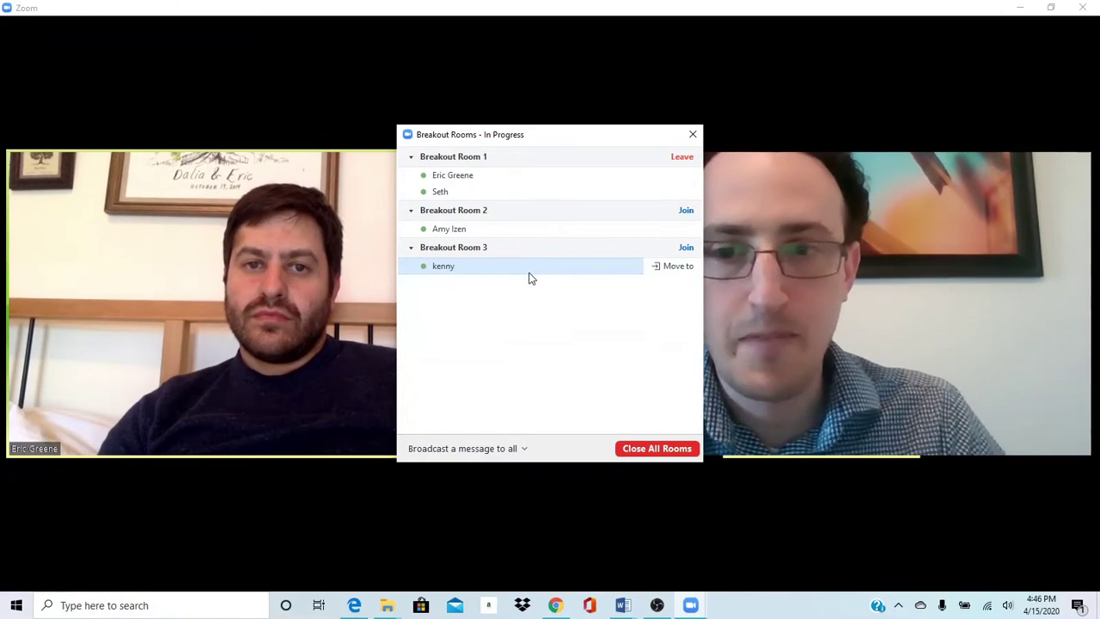
pyautogui.moveTo(631, 178)
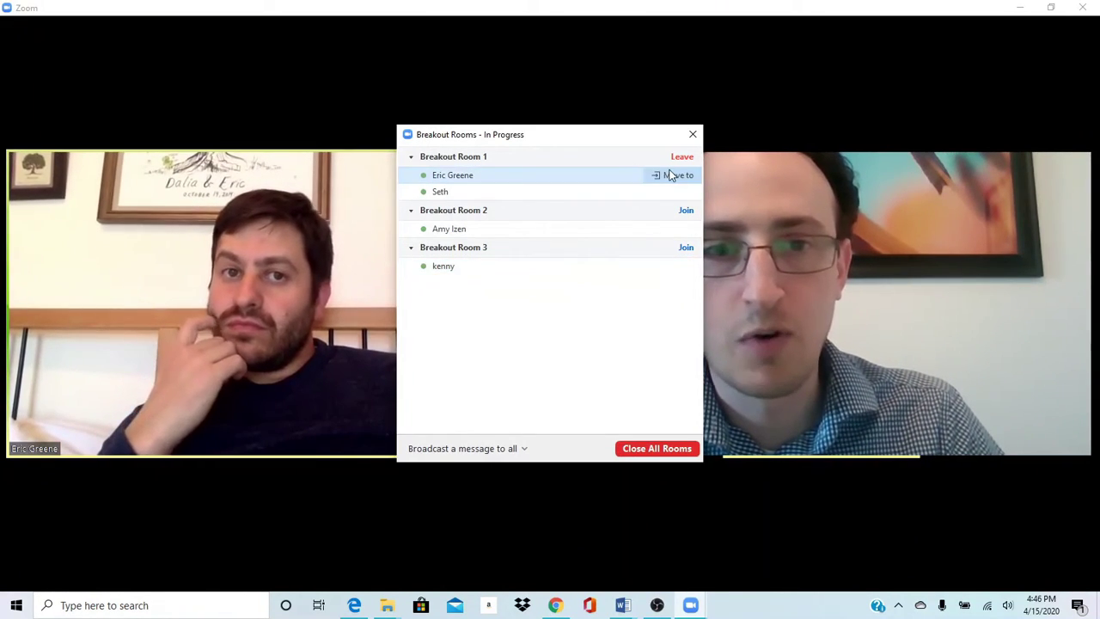
pyautogui.click(672, 179)
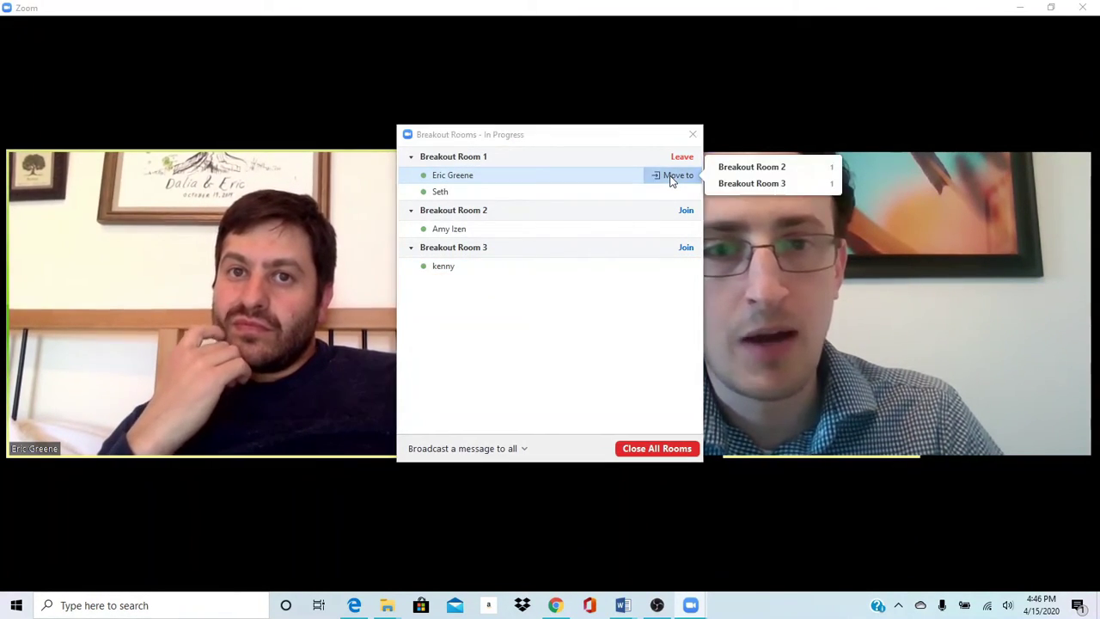
pyautogui.click(741, 183)
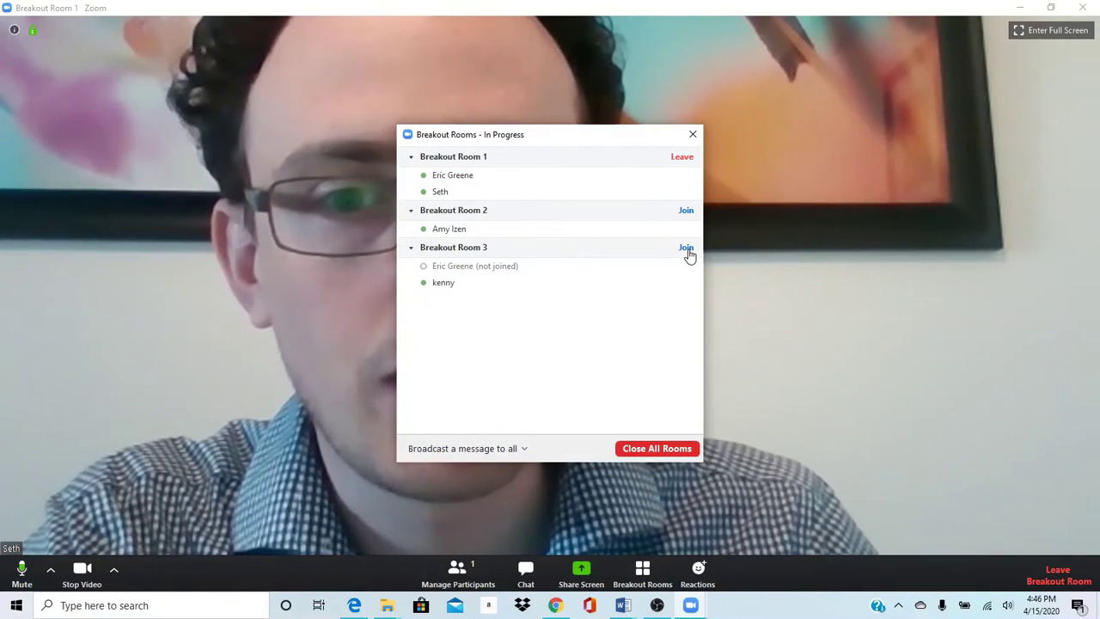
pyautogui.click(685, 248)
pyautogui.click(744, 255)
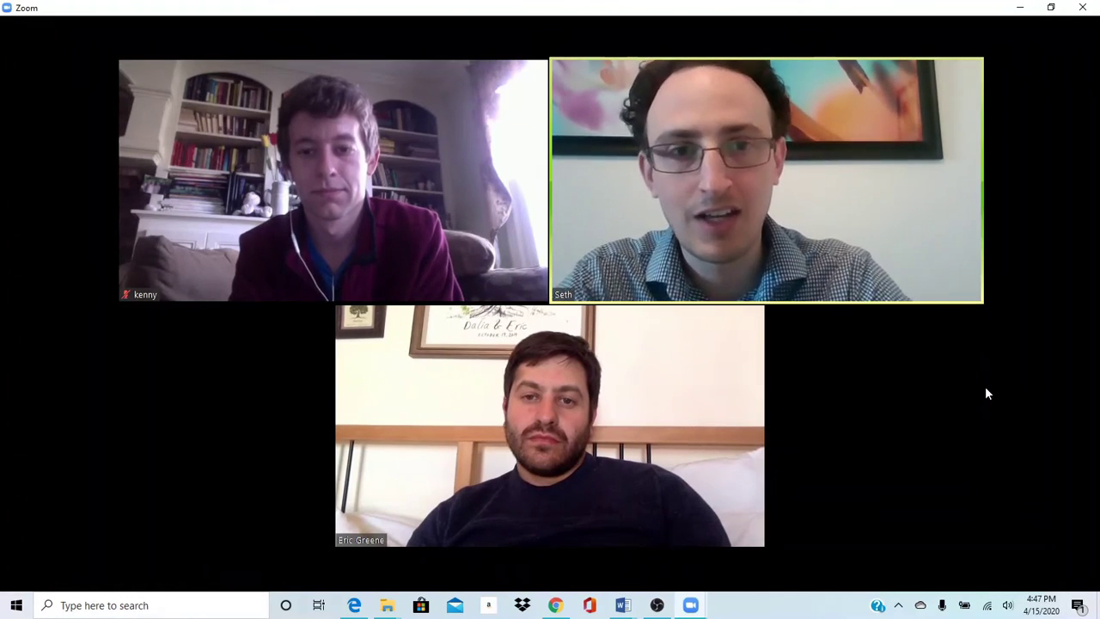
# - Move the co-host into Breakout Room 2, then leave Room 3 and join Room 2
pyautogui.moveTo(680, 486)
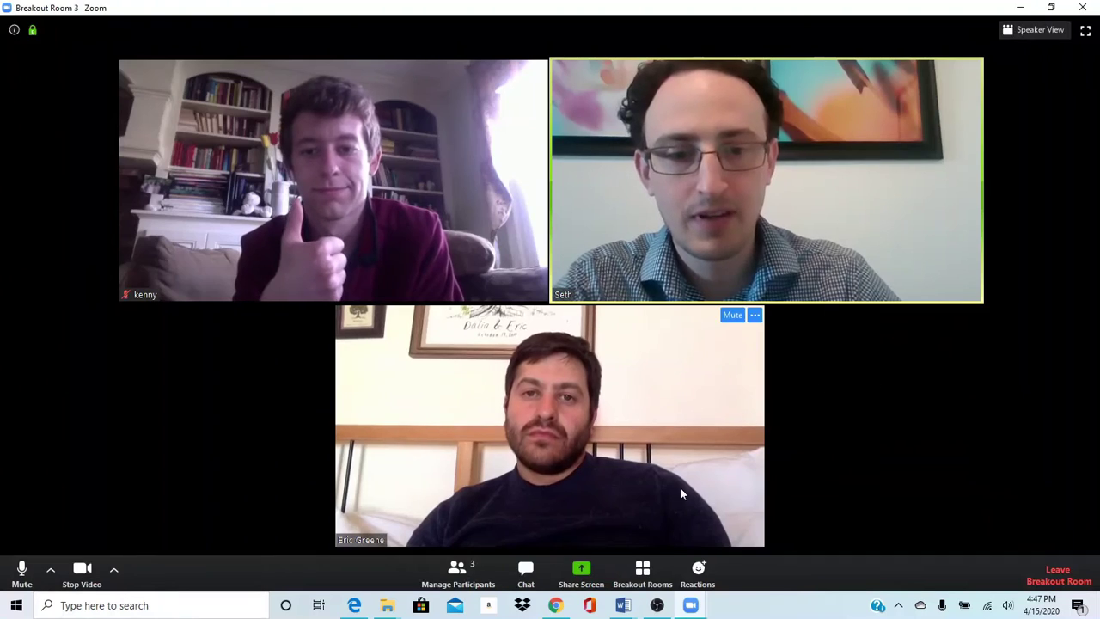
pyautogui.click(649, 581)
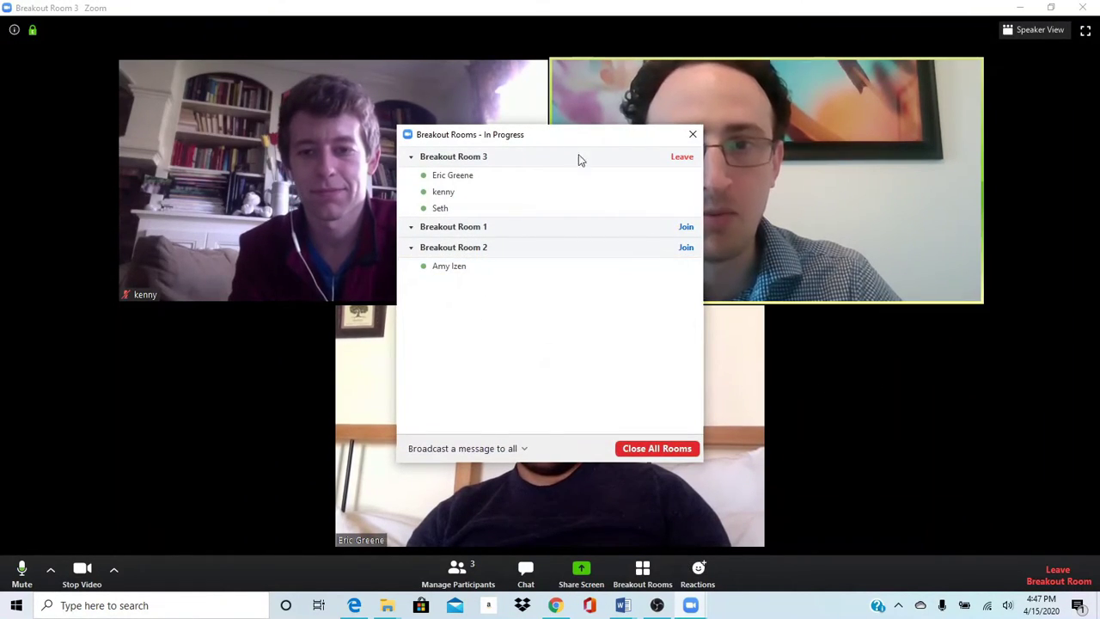
pyautogui.click(678, 176)
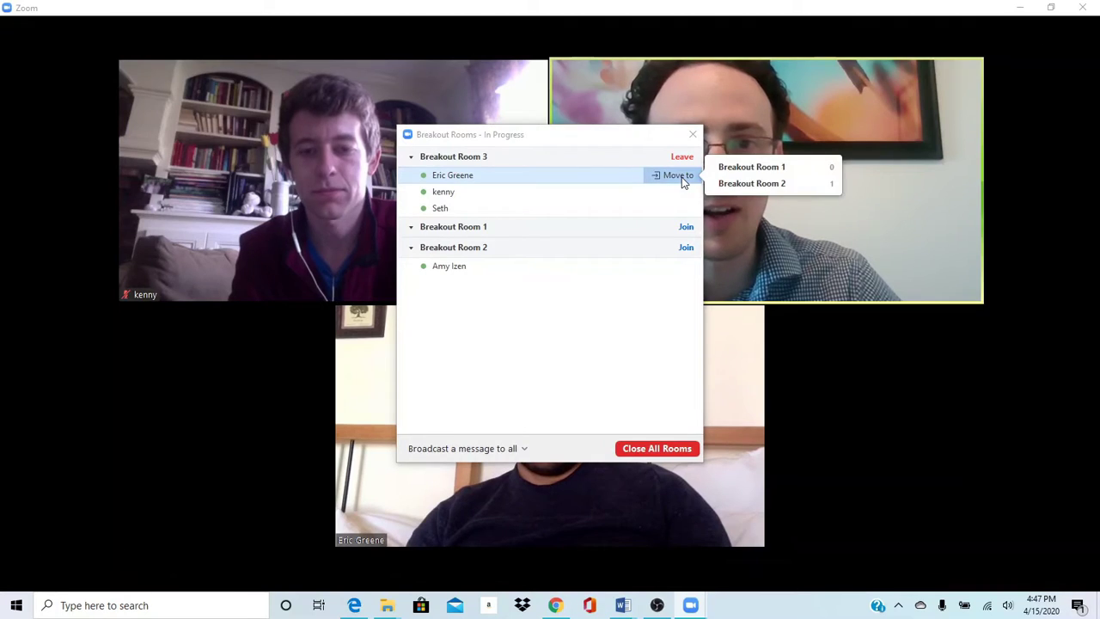
pyautogui.click(739, 184)
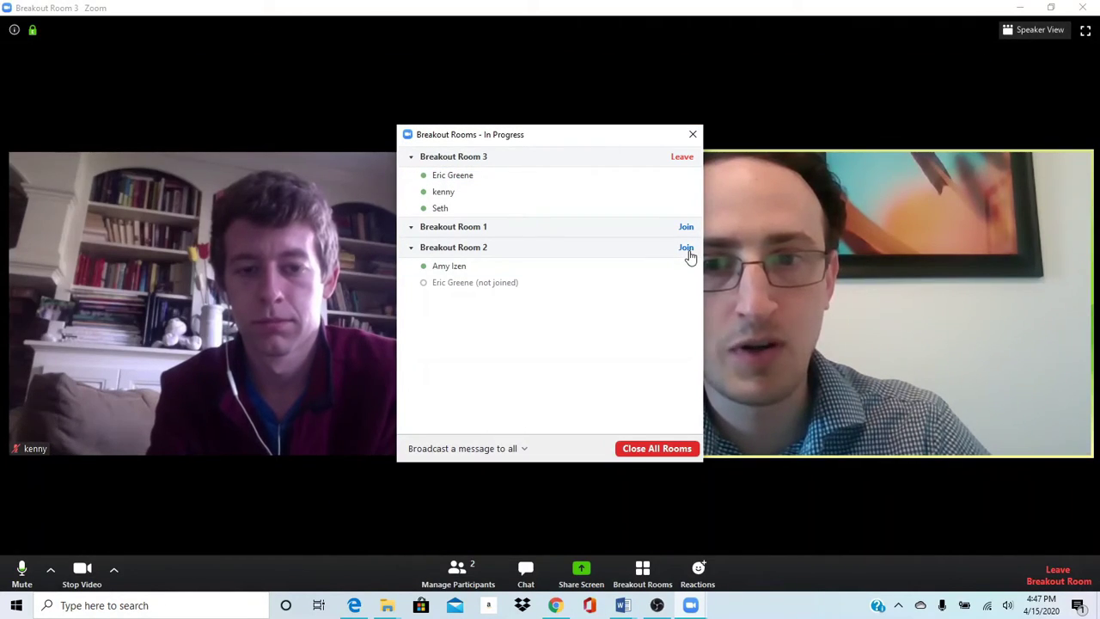
pyautogui.click(687, 249)
pyautogui.click(742, 256)
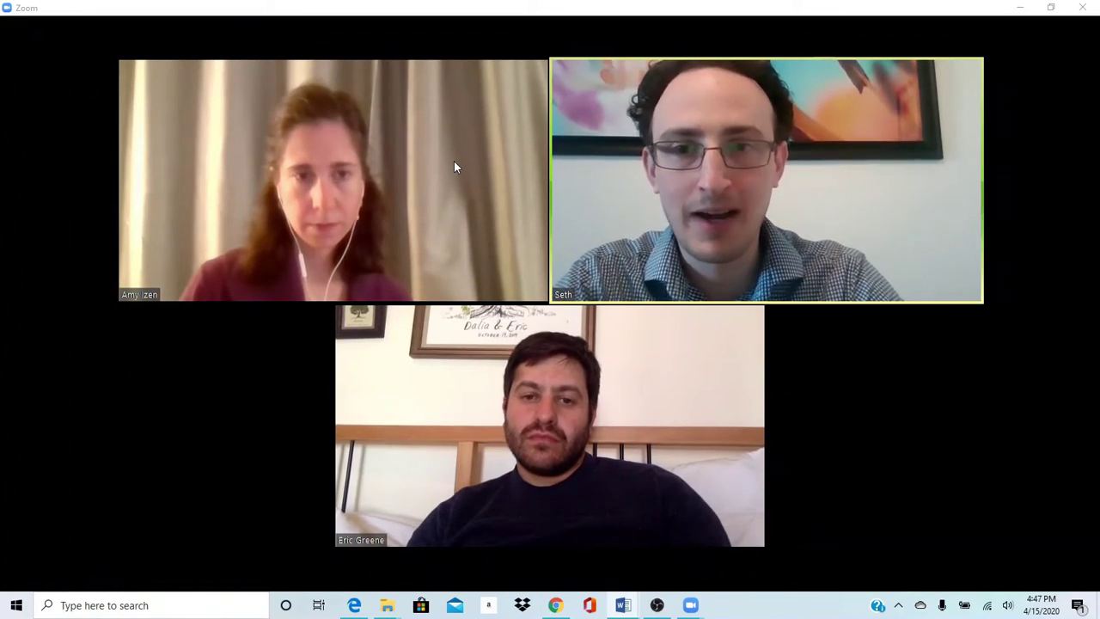
# - Close all breakout rooms and screen-share the 'Agreement Form - Word' window
pyautogui.click(641, 574)
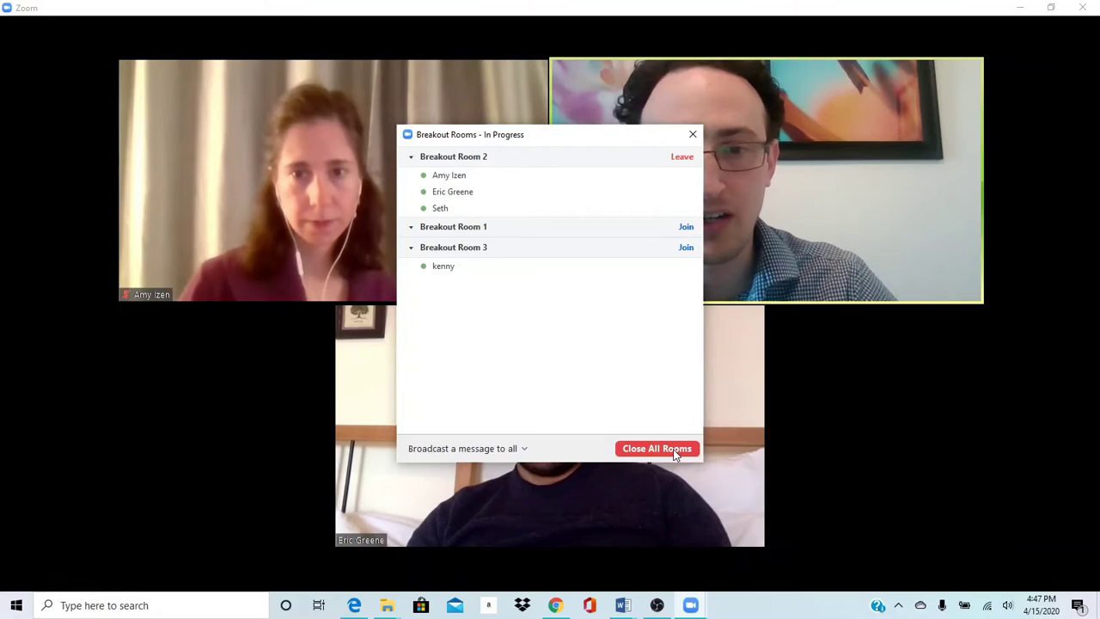
pyautogui.click(675, 453)
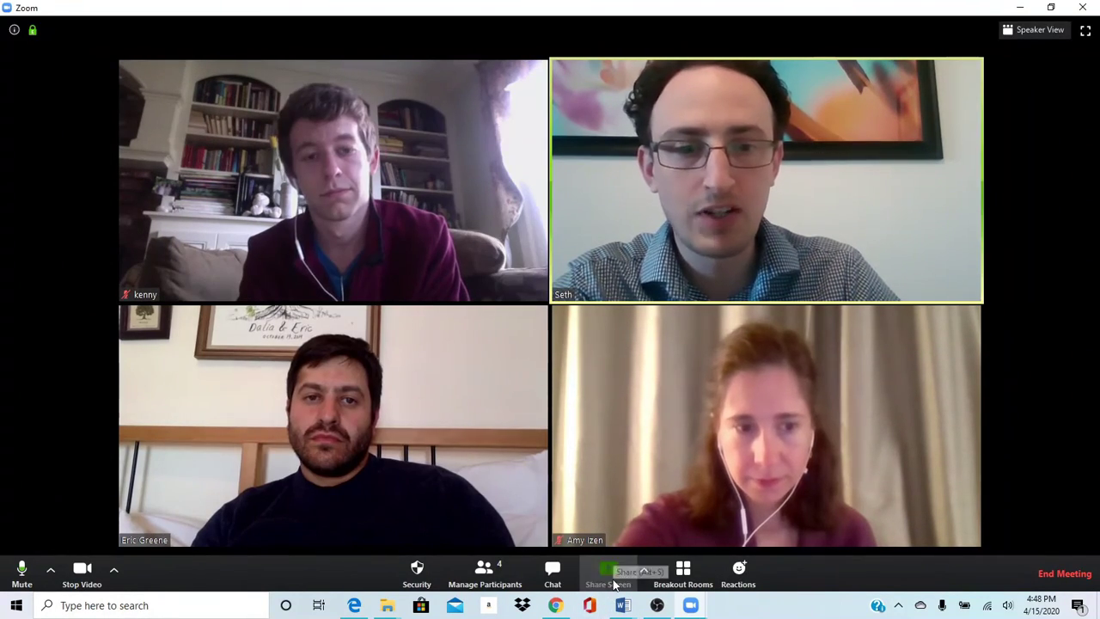
pyautogui.click(613, 584)
pyautogui.scroll(-4, 321, 403)
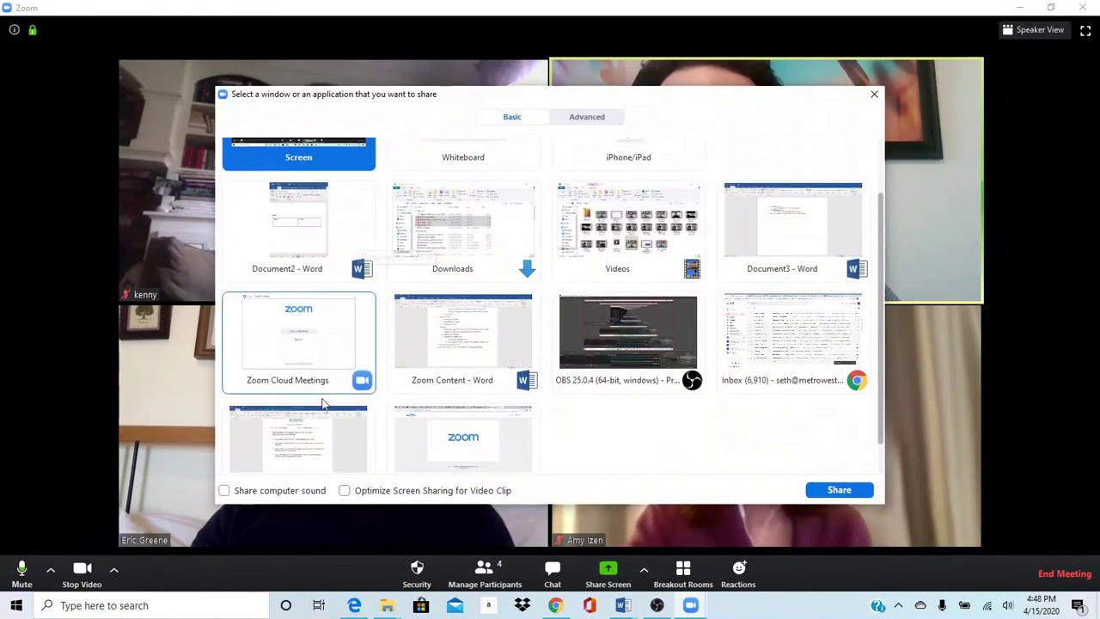
pyautogui.click(319, 402)
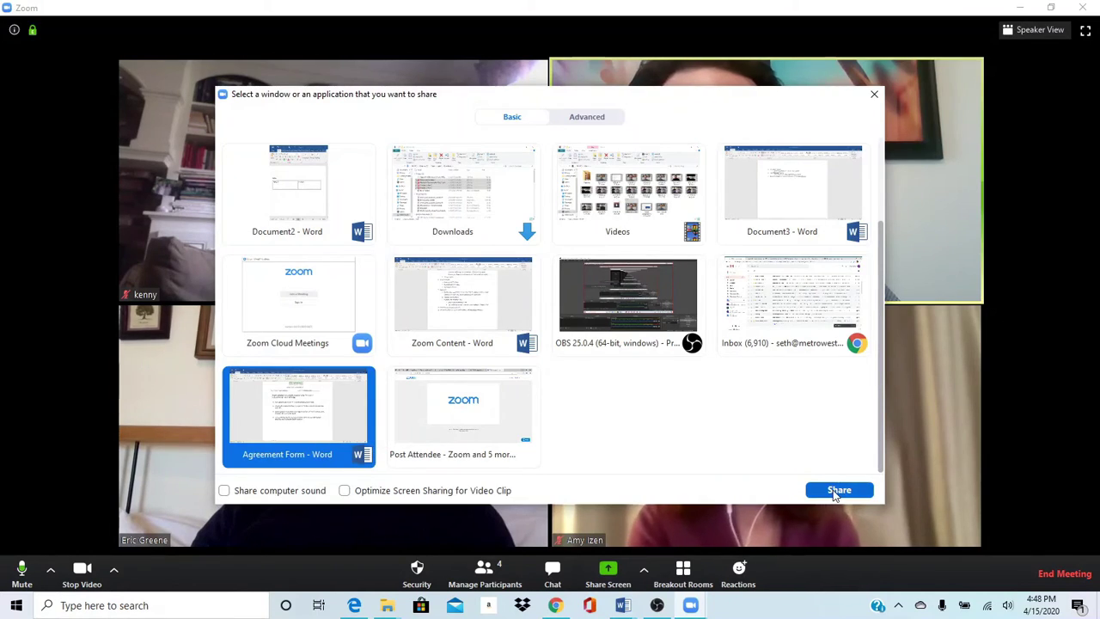
pyautogui.click(833, 491)
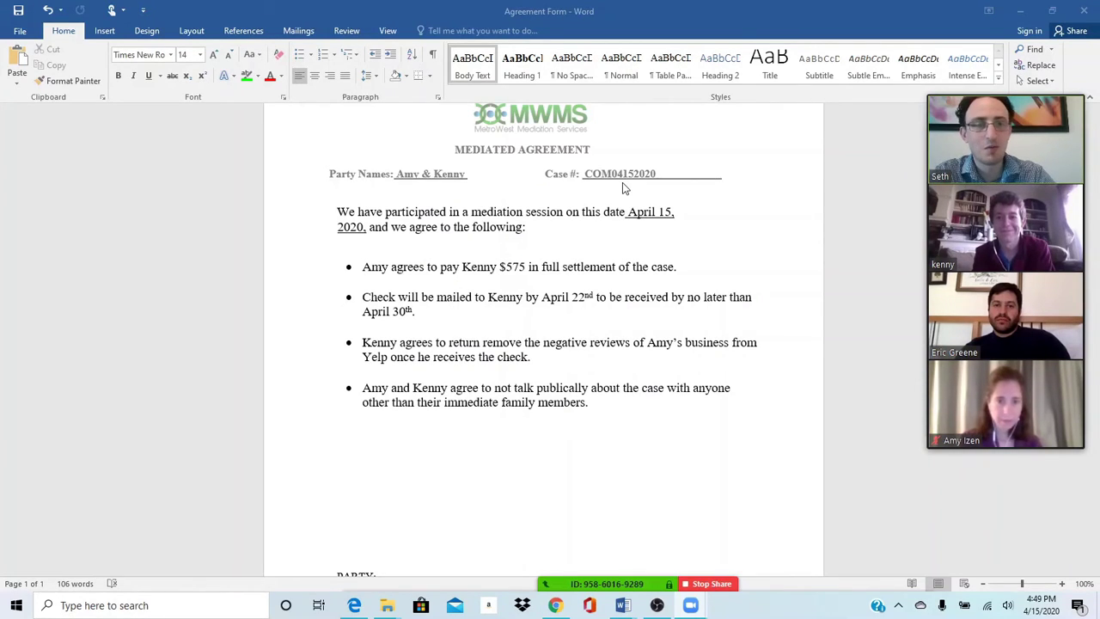
pyautogui.scroll(-1, 631, 262)
pyautogui.scroll(1, 640, 265)
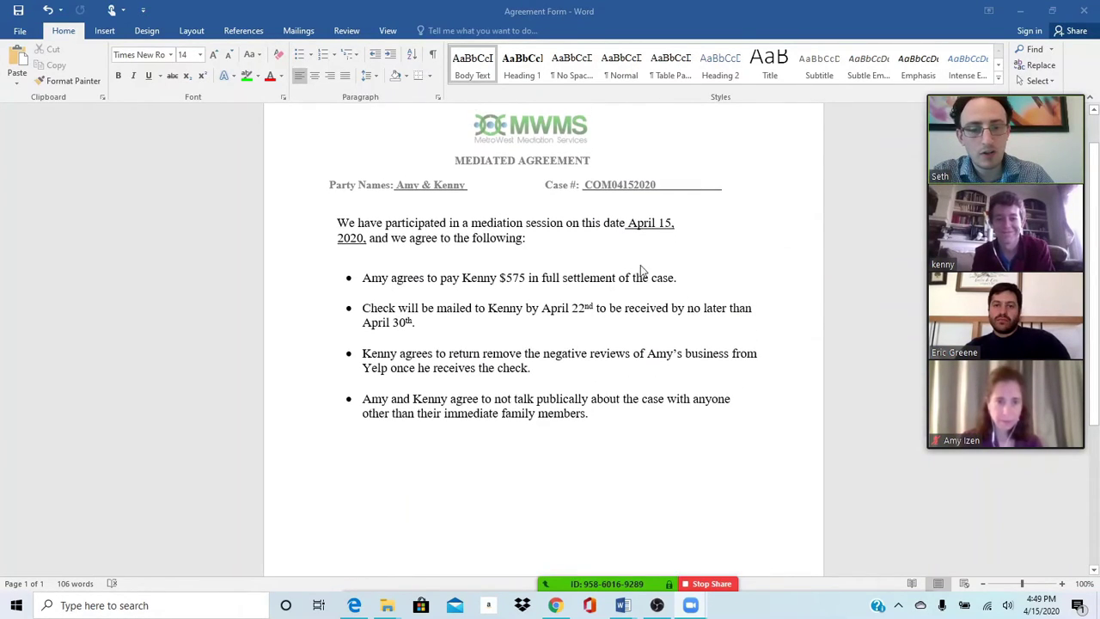
# - Stop the screen share and enable Chat for participants in the Security settings
pyautogui.click(724, 586)
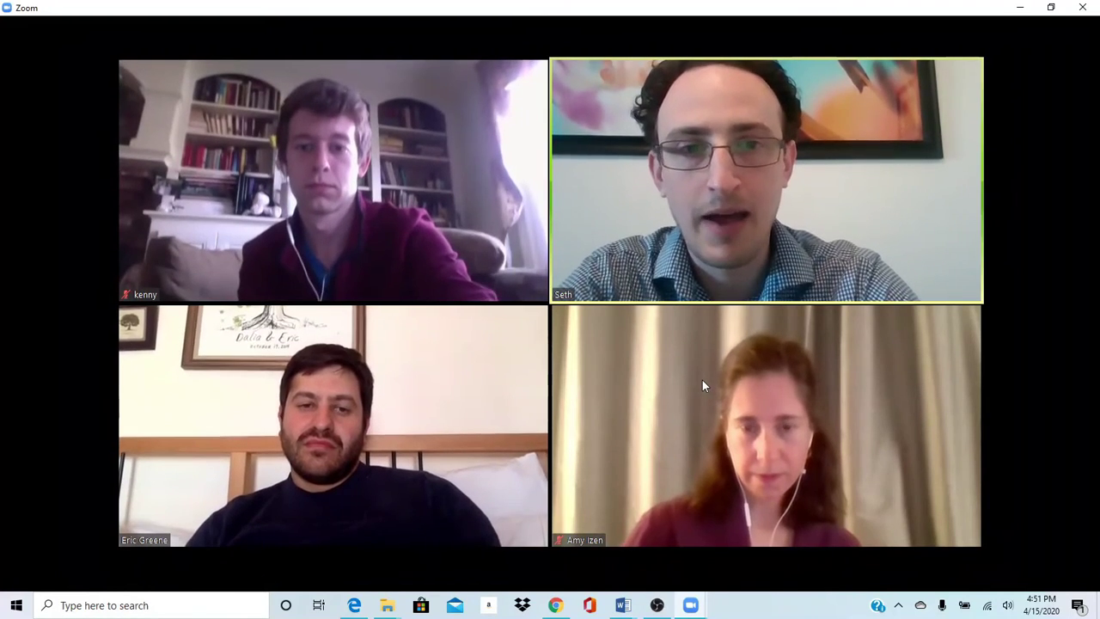
pyautogui.moveTo(611, 394)
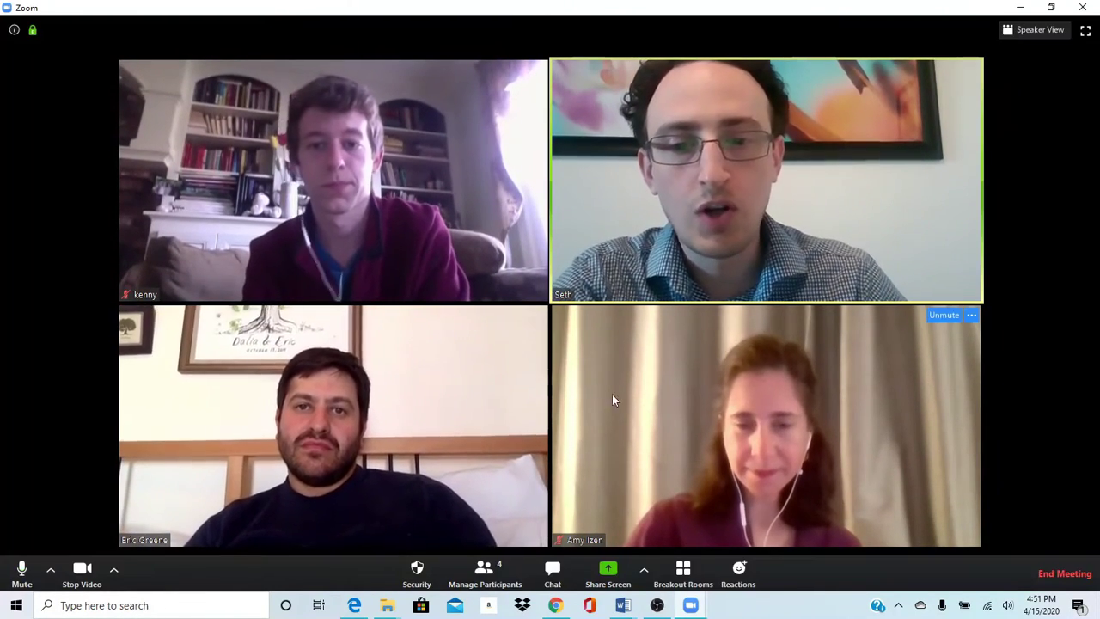
pyautogui.click(421, 576)
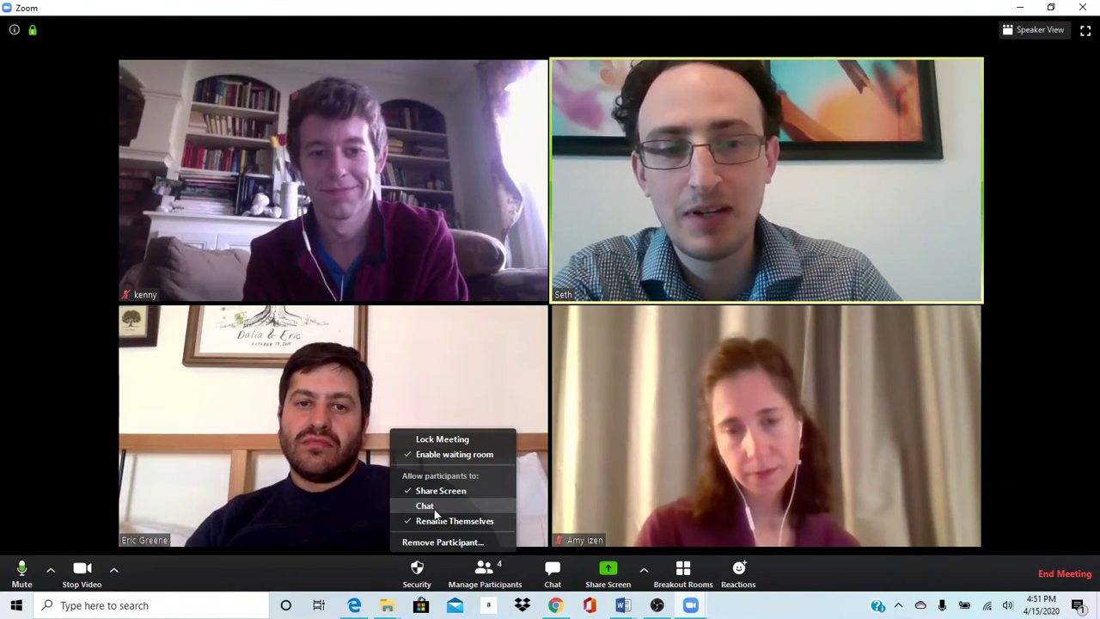
pyautogui.click(419, 569)
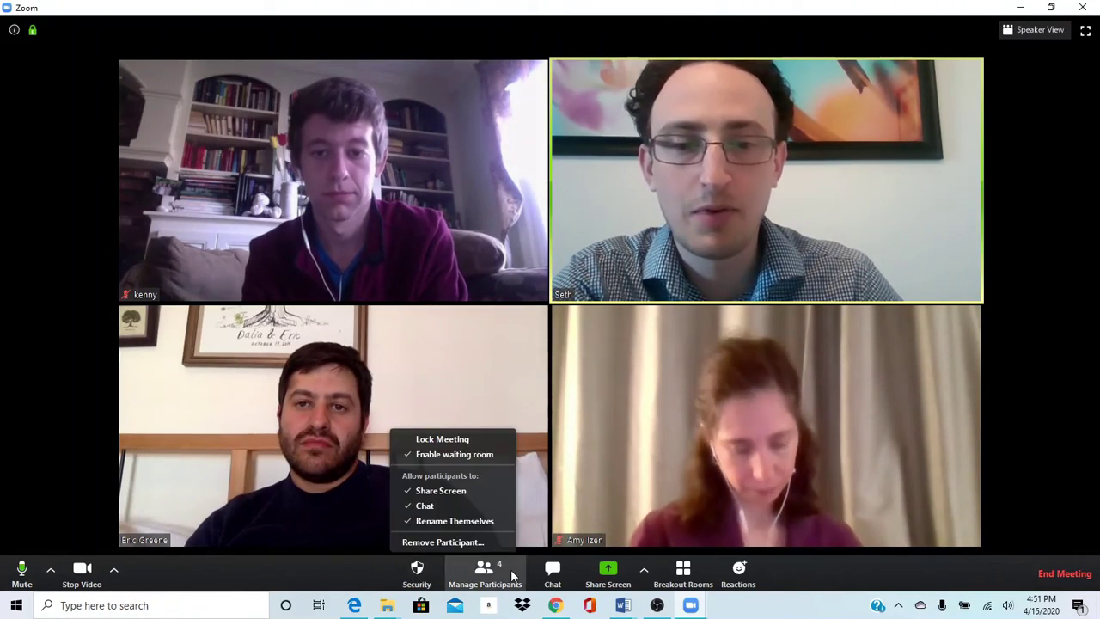
# - Send Agreement Form.docx to everyone as a file in the group chat
pyautogui.click(552, 571)
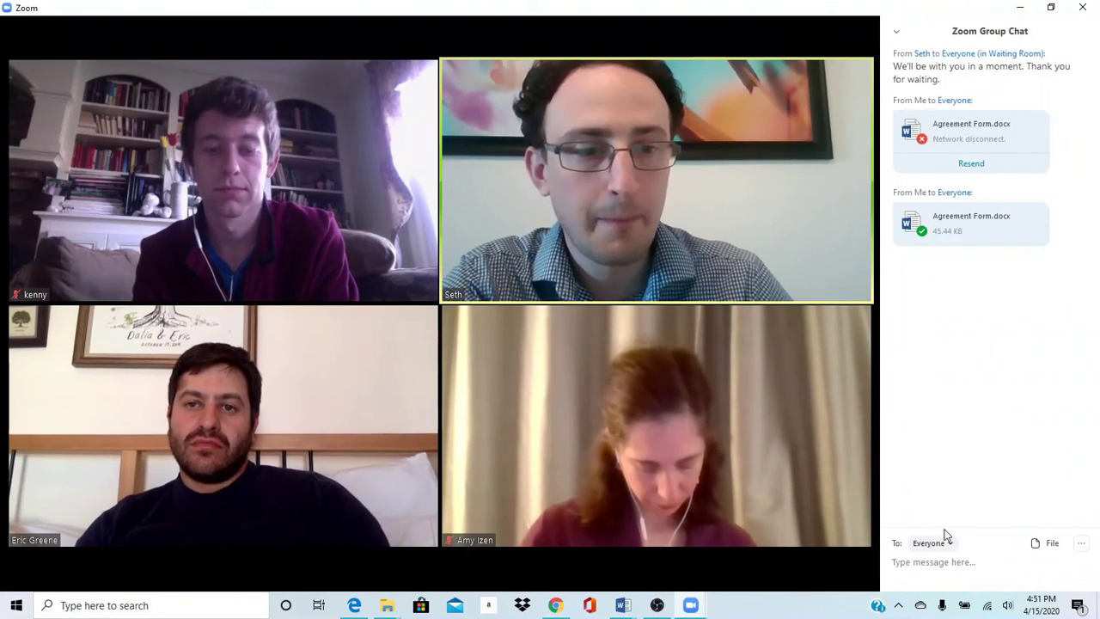
pyautogui.click(1049, 544)
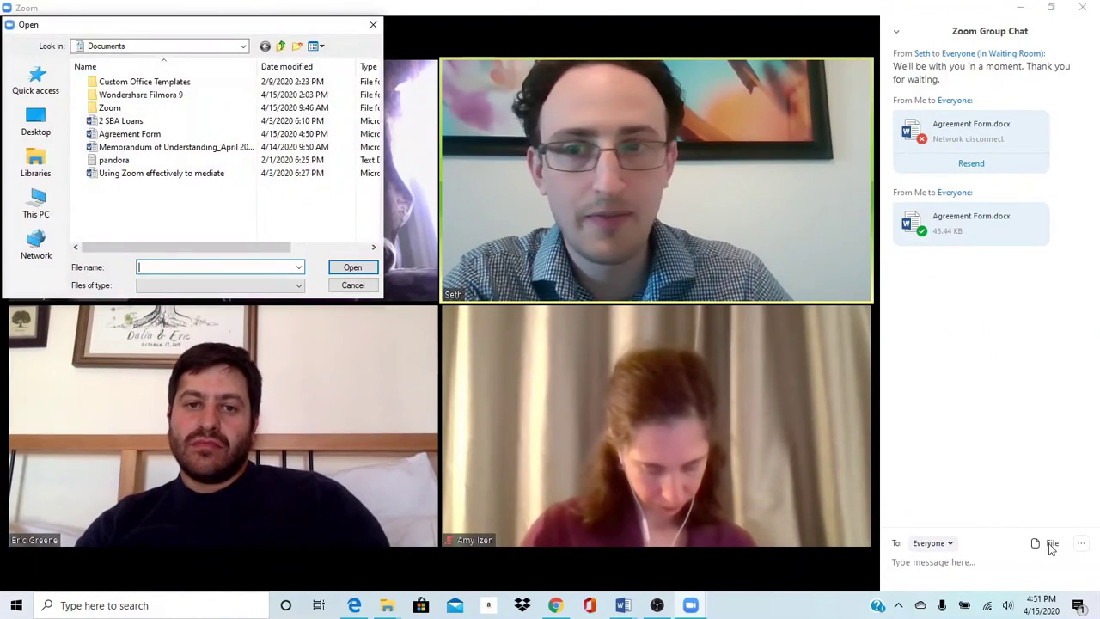
pyautogui.click(129, 134)
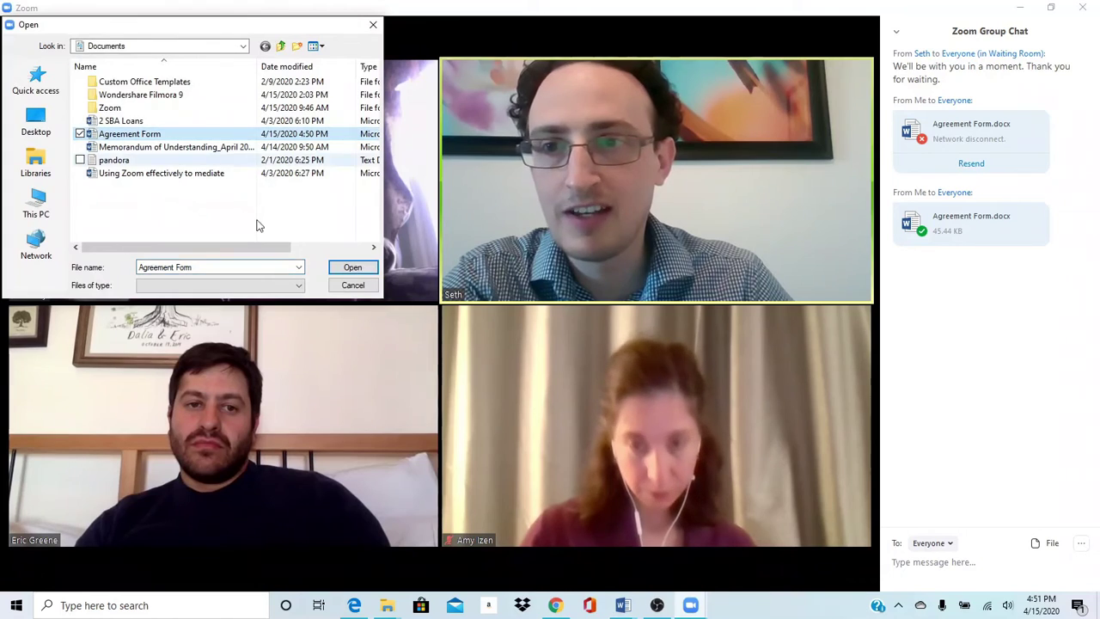
pyautogui.click(352, 267)
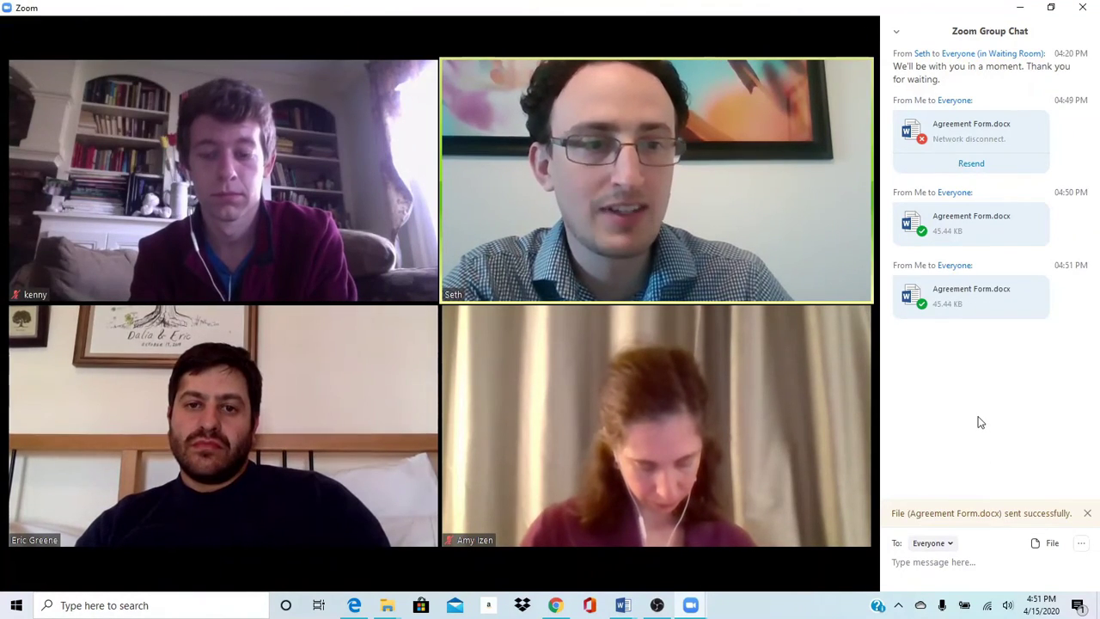